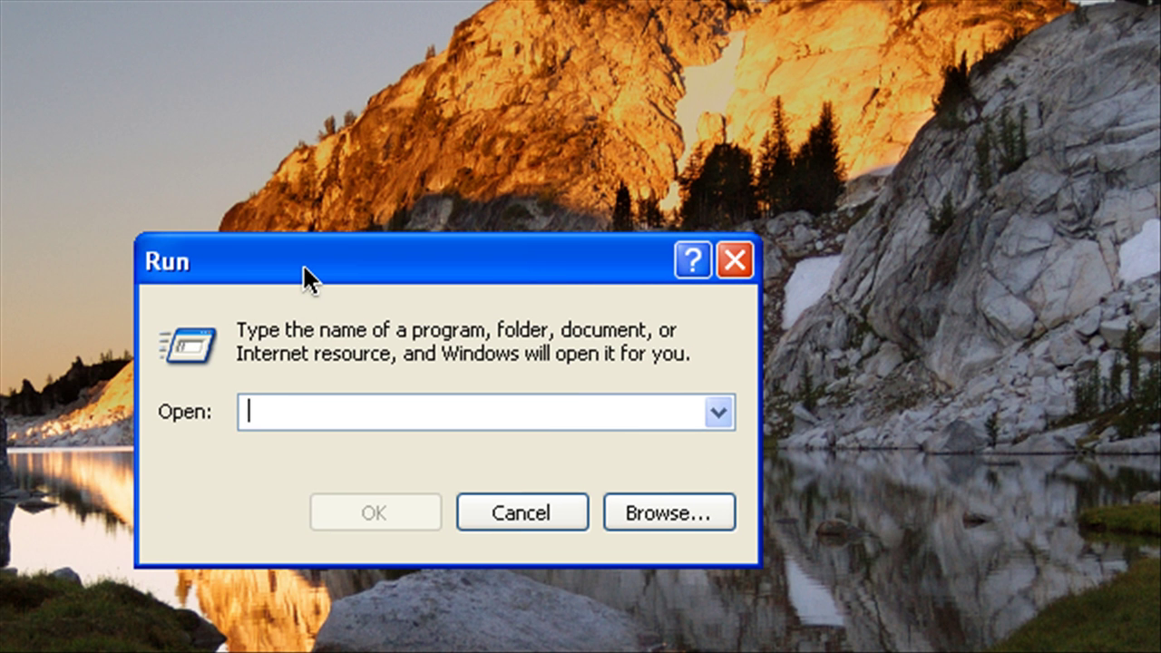
Launch the Registry Editor with regedit and collapse the expanded Microsoft, Software and HKEY_CURRENT_USER branches.
{"action": "type", "text": "regedit"}
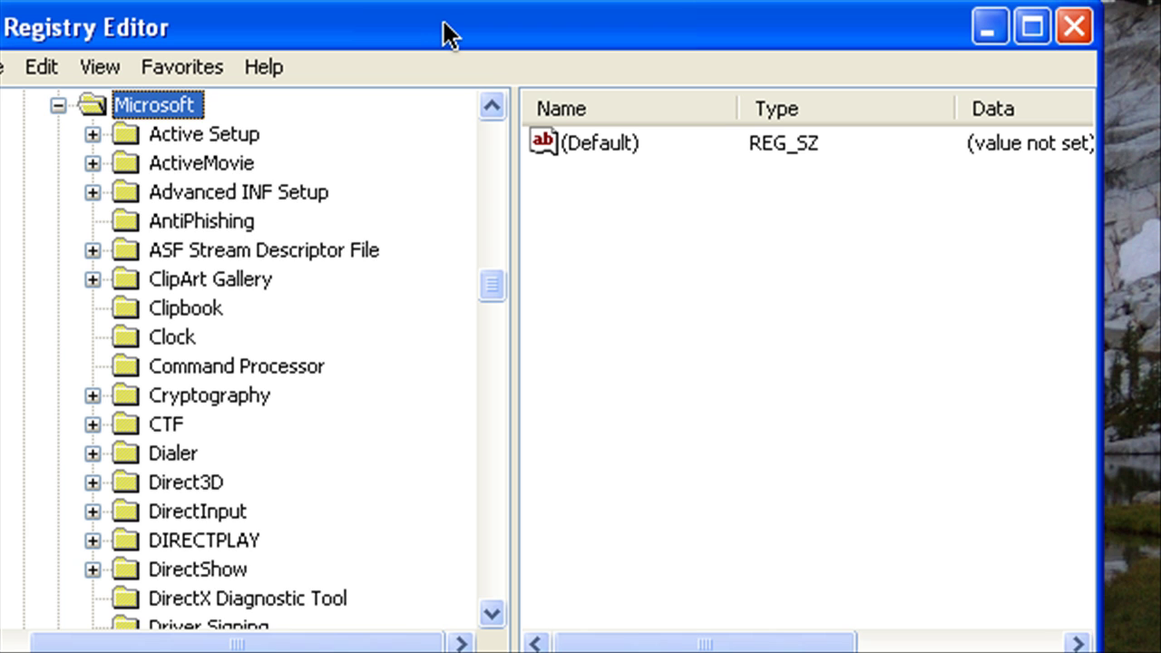
{"action": "scroll", "coordinate": [245, 213], "scroll_direction": "up", "scroll_amount": 4}
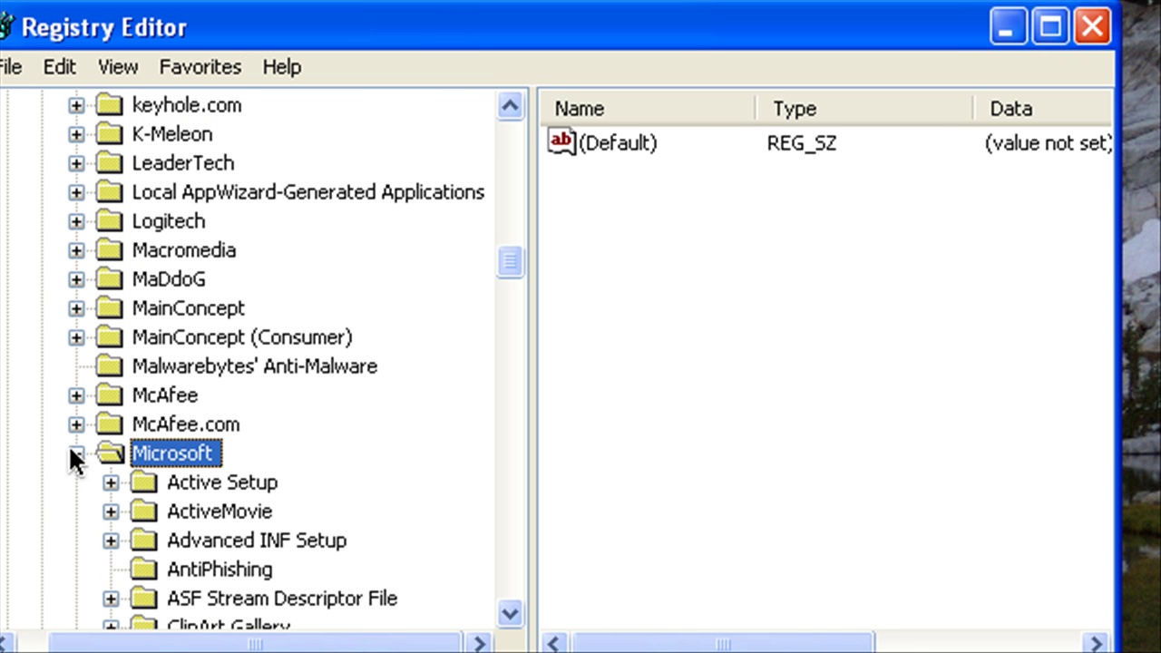
{"action": "left_click", "coordinate": [76, 453]}
{"action": "scroll", "coordinate": [73, 436], "scroll_direction": "up", "scroll_amount": 20}
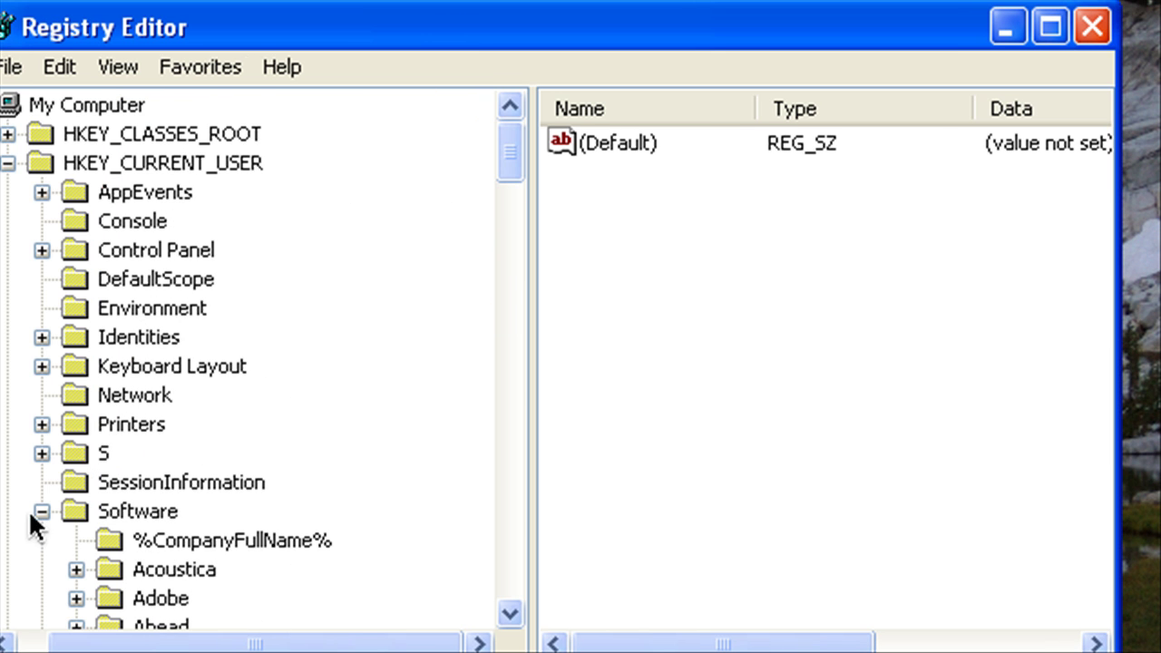
{"action": "left_click", "coordinate": [41, 511]}
{"action": "left_click", "coordinate": [40, 163]}
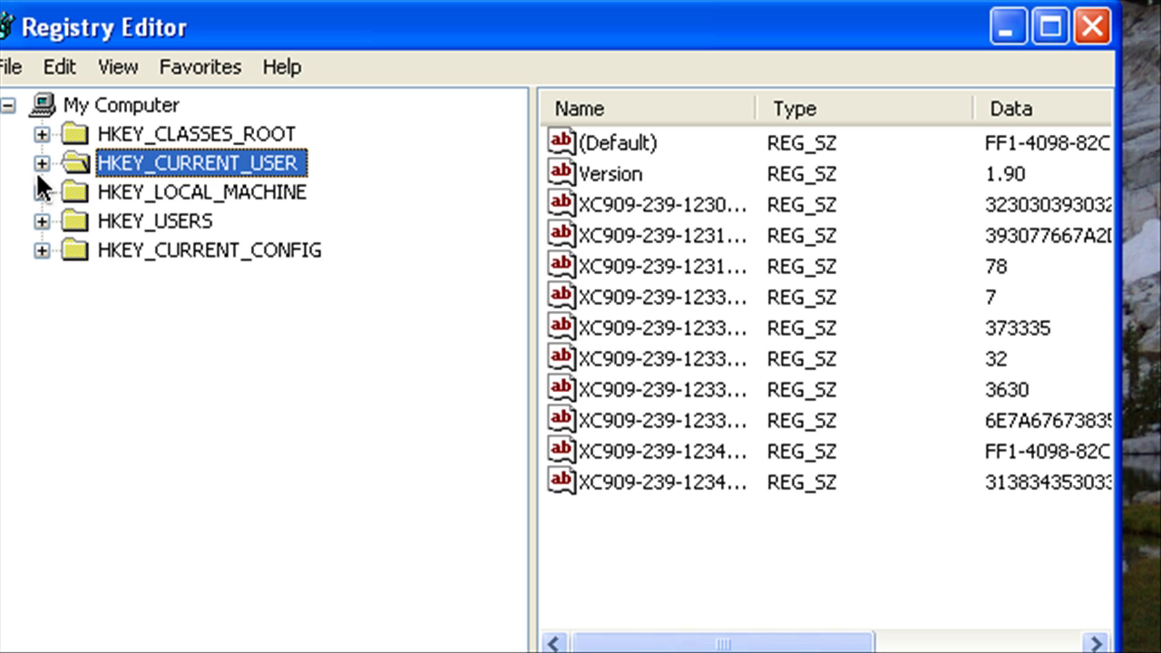
Open the registry key HKEY_CURRENT_USER\Control Panel\Desktop.
{"action": "left_click", "coordinate": [41, 164]}
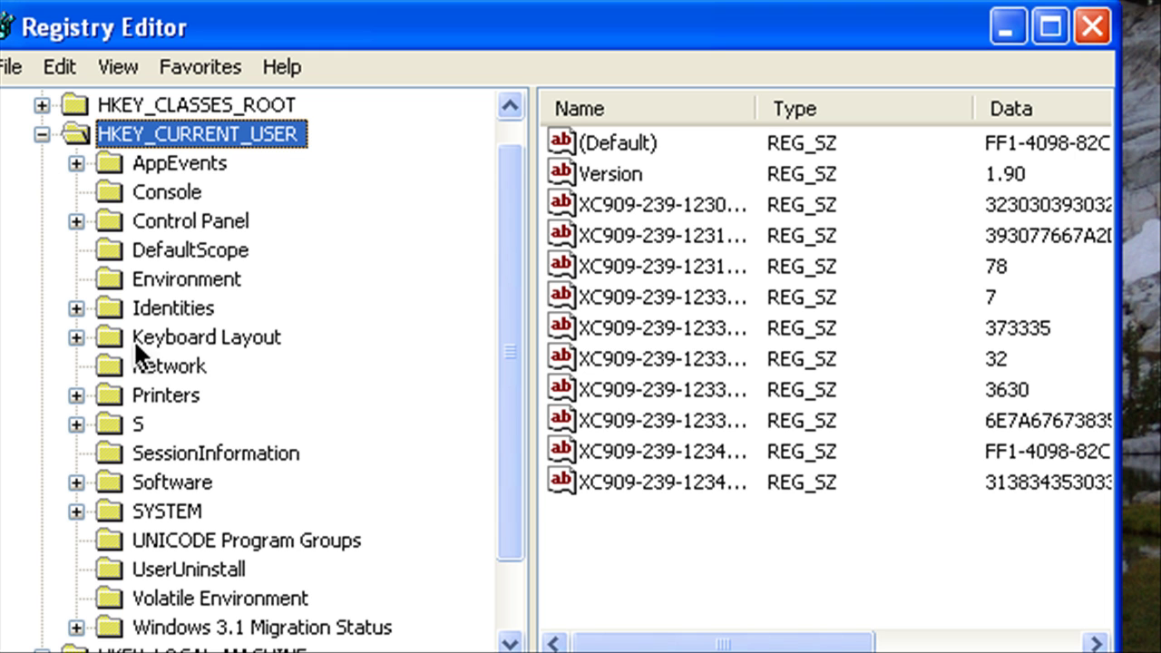
{"action": "left_click", "coordinate": [75, 221]}
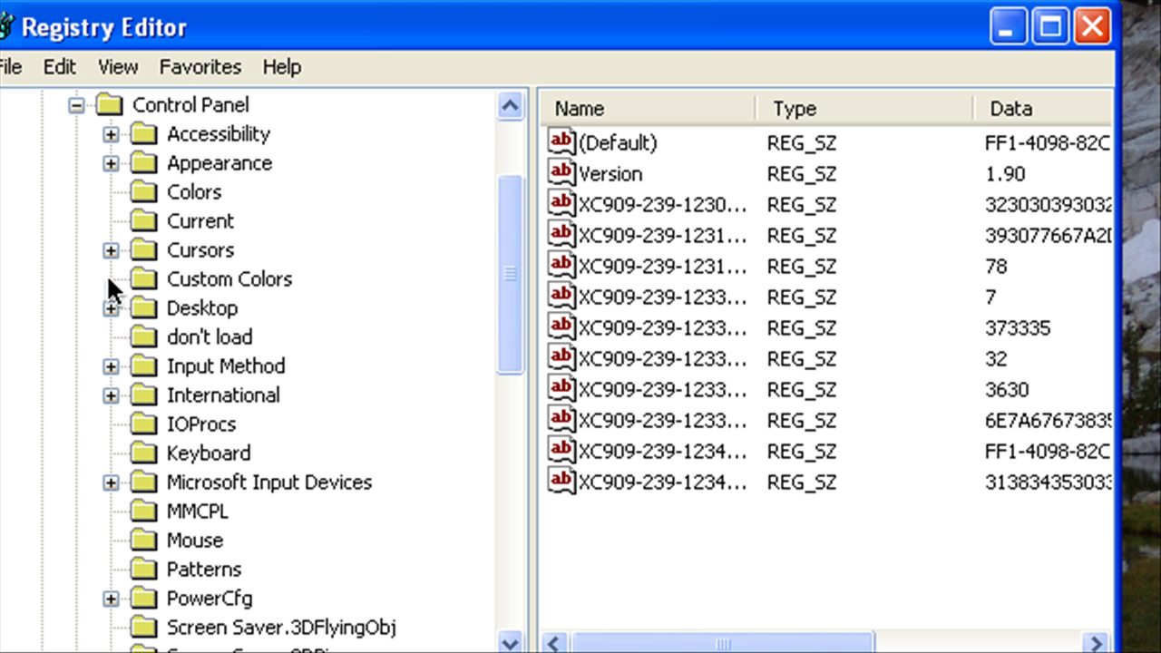
{"action": "left_click", "coordinate": [198, 309]}
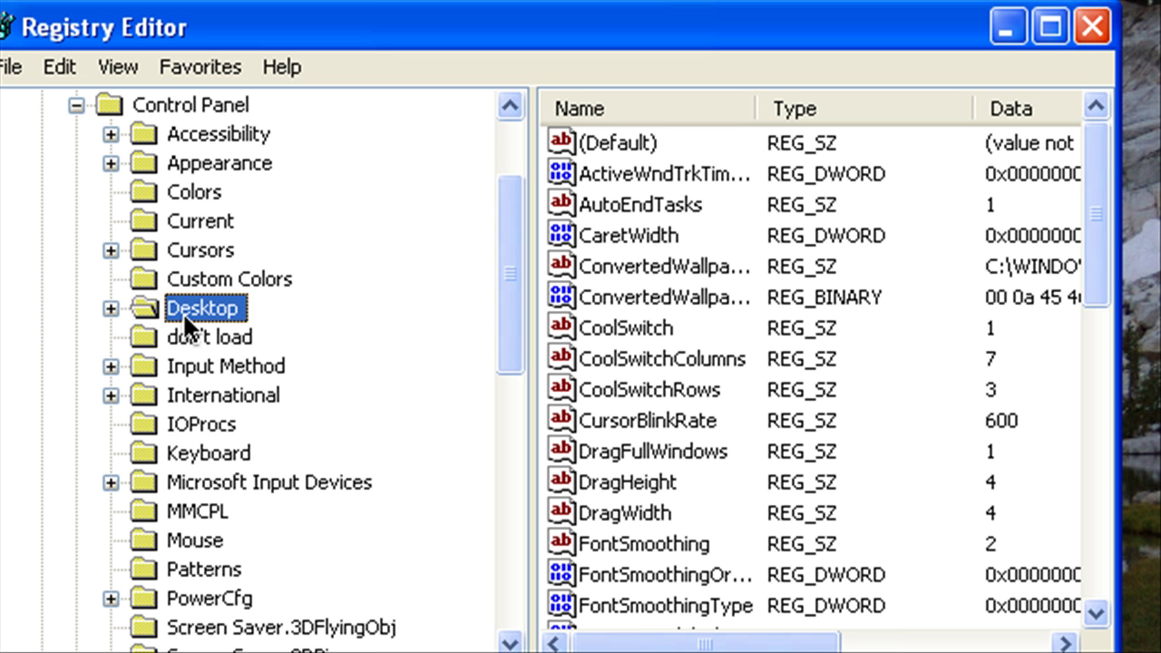
Set the MenuShowDelay value of the Desktop key to 150.
{"action": "left_click_drag", "start_coordinate": [1102, 175], "coordinate": [1089, 357]}
{"action": "double_click", "coordinate": [757, 328]}
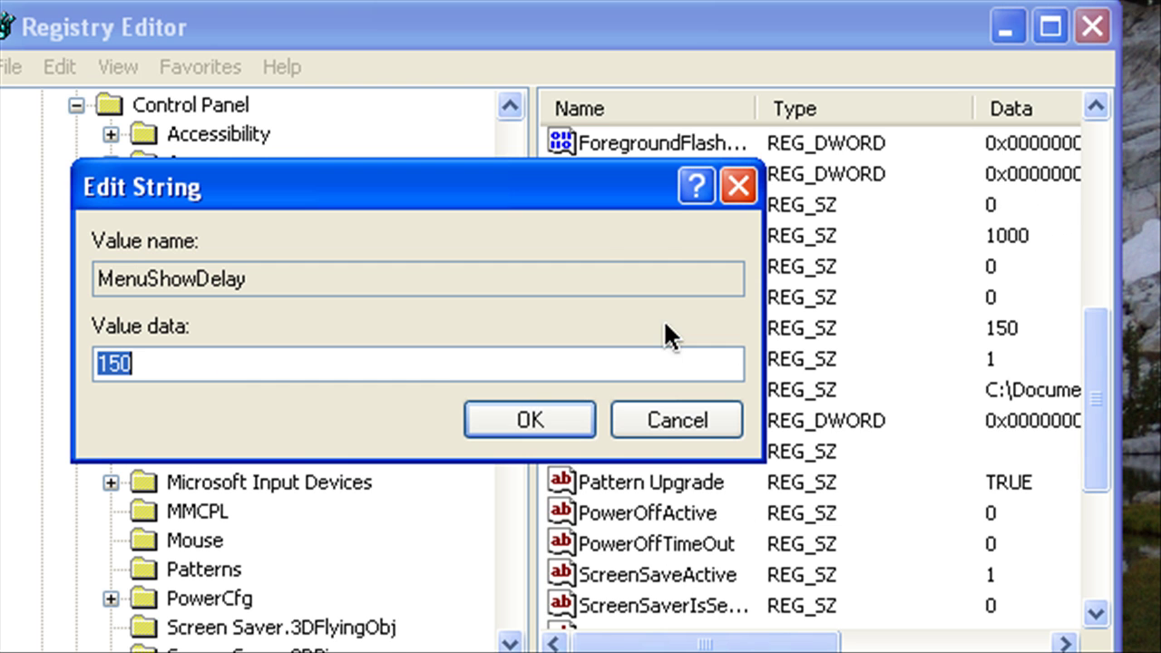
{"action": "type", "text": "400"}
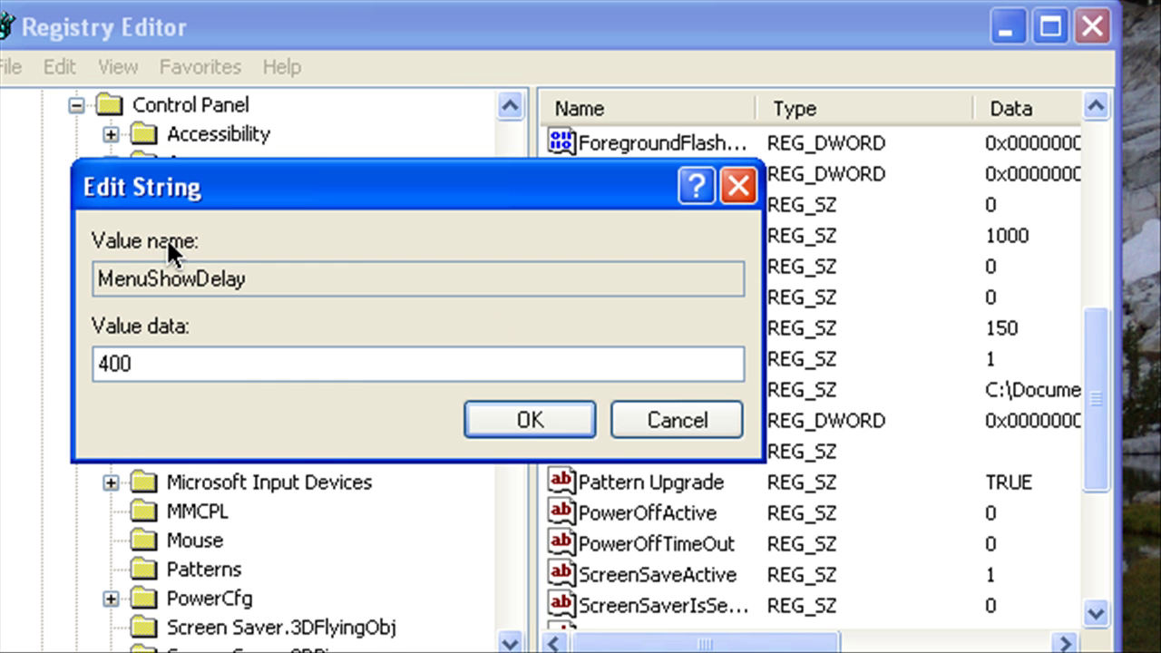
{"action": "key", "text": "BackSpace"}
{"action": "key", "text": "BackSpace"}
{"action": "key", "text": "BackSpace"}
{"action": "type", "text": "0"}
{"action": "key", "text": "BackSpace"}
{"action": "type", "text": "100"}
{"action": "key", "text": "BackSpace"}
{"action": "key", "text": "BackSpace"}
{"action": "key", "text": "BackSpace"}
{"action": "type", "text": "150"}
{"action": "left_click", "coordinate": [554, 428]}
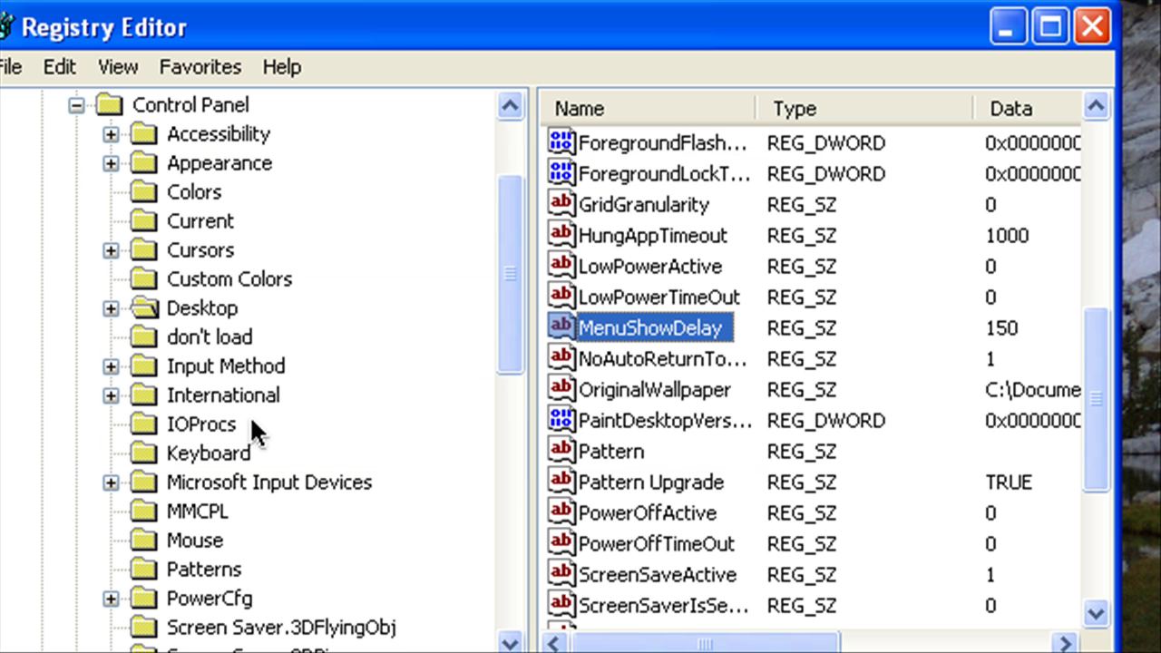
Collapse the Control Panel key and the HKEY_CURRENT_USER branch.
{"action": "scroll", "coordinate": [236, 381], "scroll_direction": "up", "scroll_amount": 4}
{"action": "left_click", "coordinate": [76, 105]}
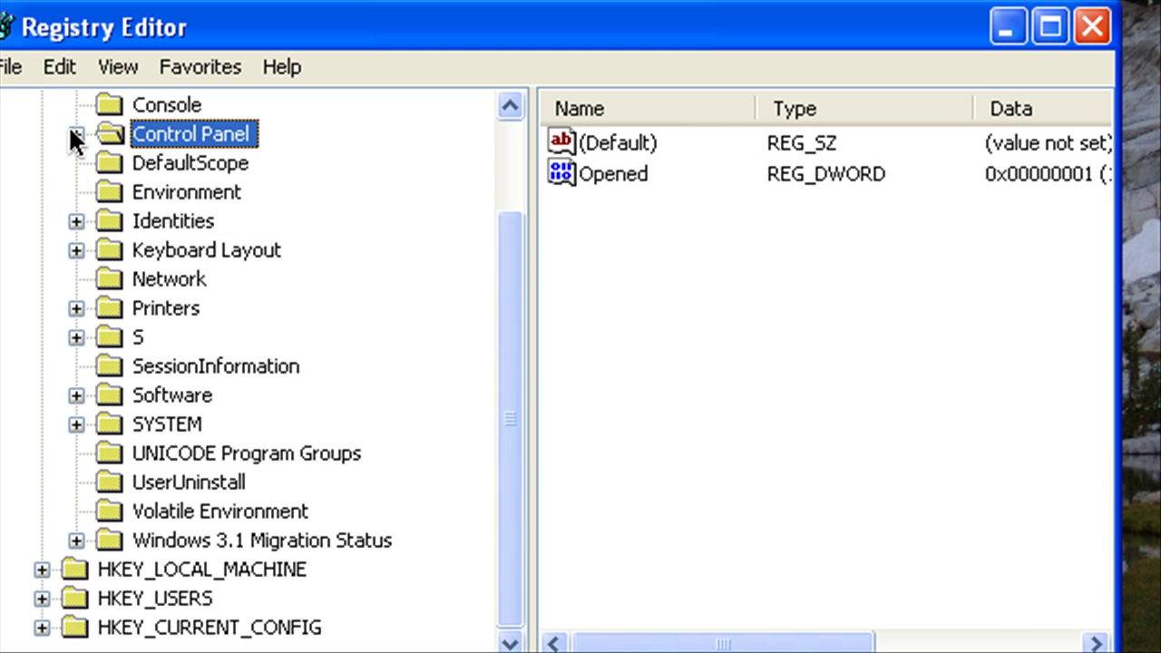
{"action": "scroll", "coordinate": [68, 154], "scroll_direction": "up", "scroll_amount": 2}
{"action": "left_click", "coordinate": [41, 162]}
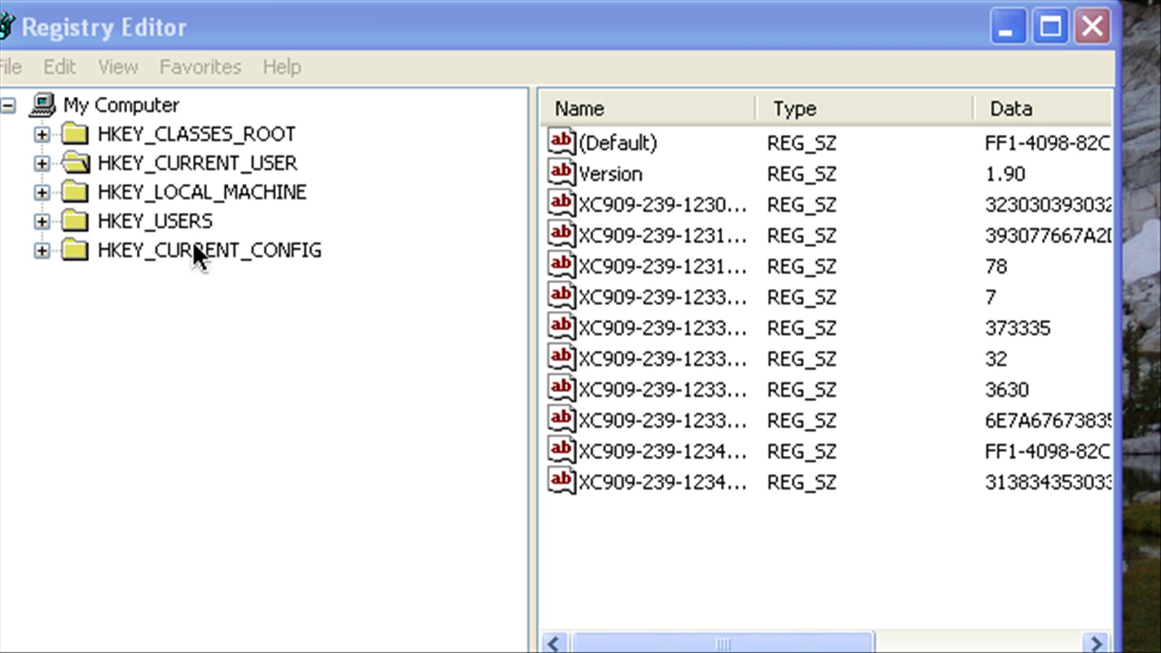
Open the registry key HKEY_LOCAL_MACHINE\SYSTEM\CurrentControlSet\Control\FileSystem.
{"action": "left_click", "coordinate": [41, 191]}
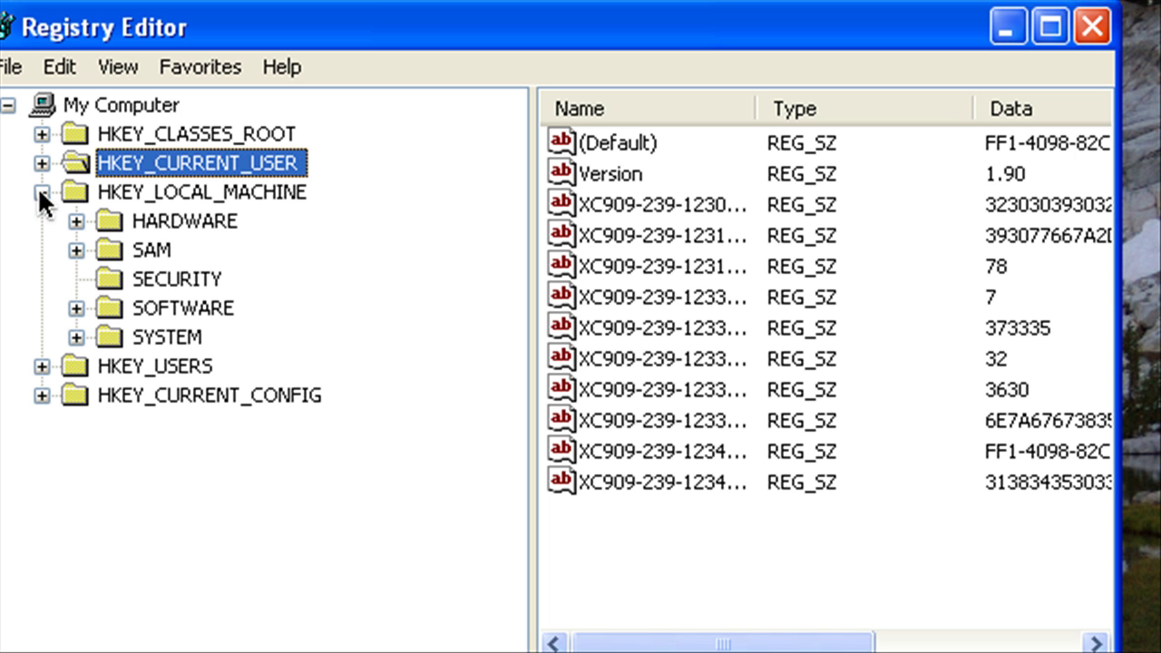
{"action": "left_click", "coordinate": [76, 337]}
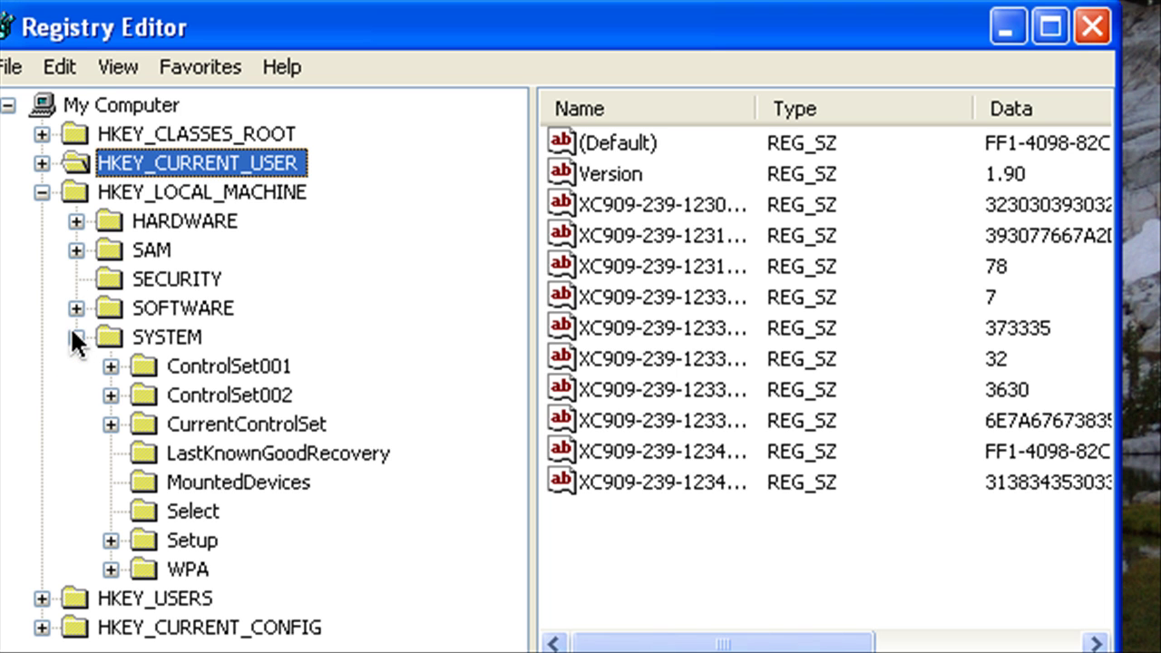
{"action": "left_click", "coordinate": [110, 424]}
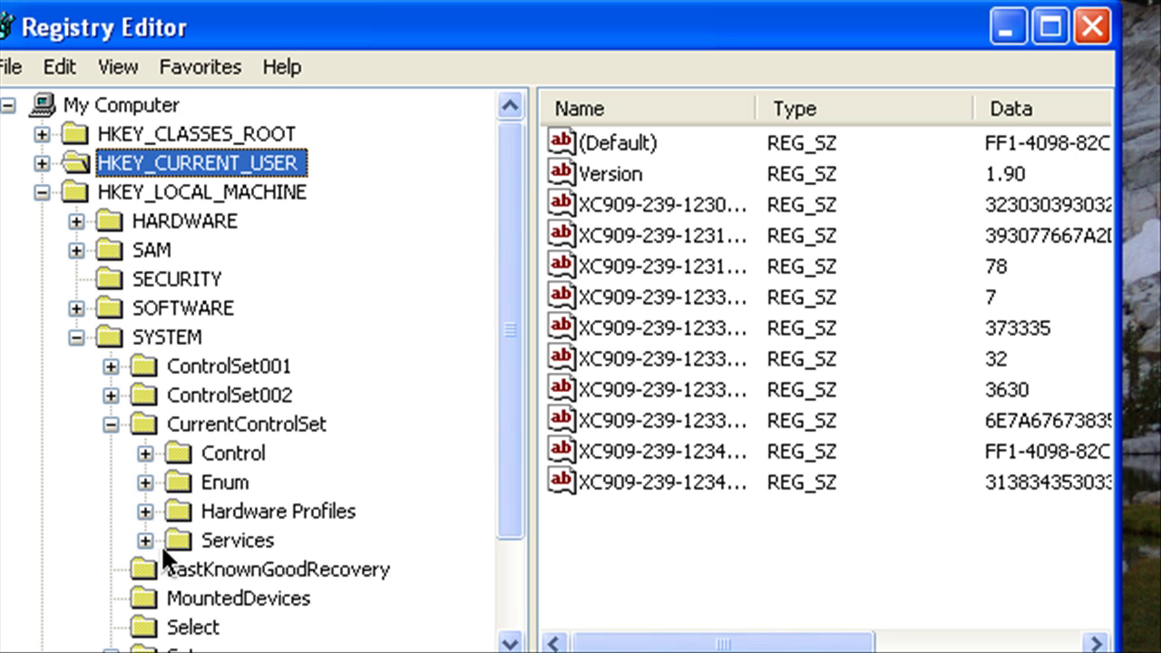
{"action": "scroll", "coordinate": [161, 543], "scroll_direction": "down", "scroll_amount": 1}
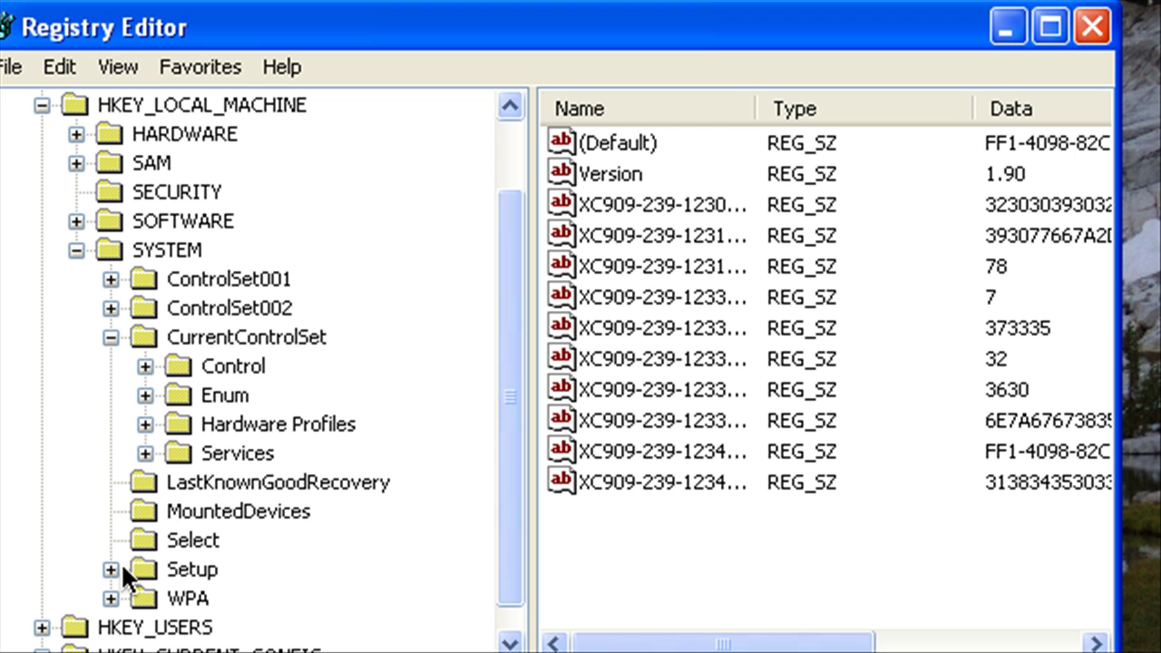
{"action": "left_click", "coordinate": [144, 367]}
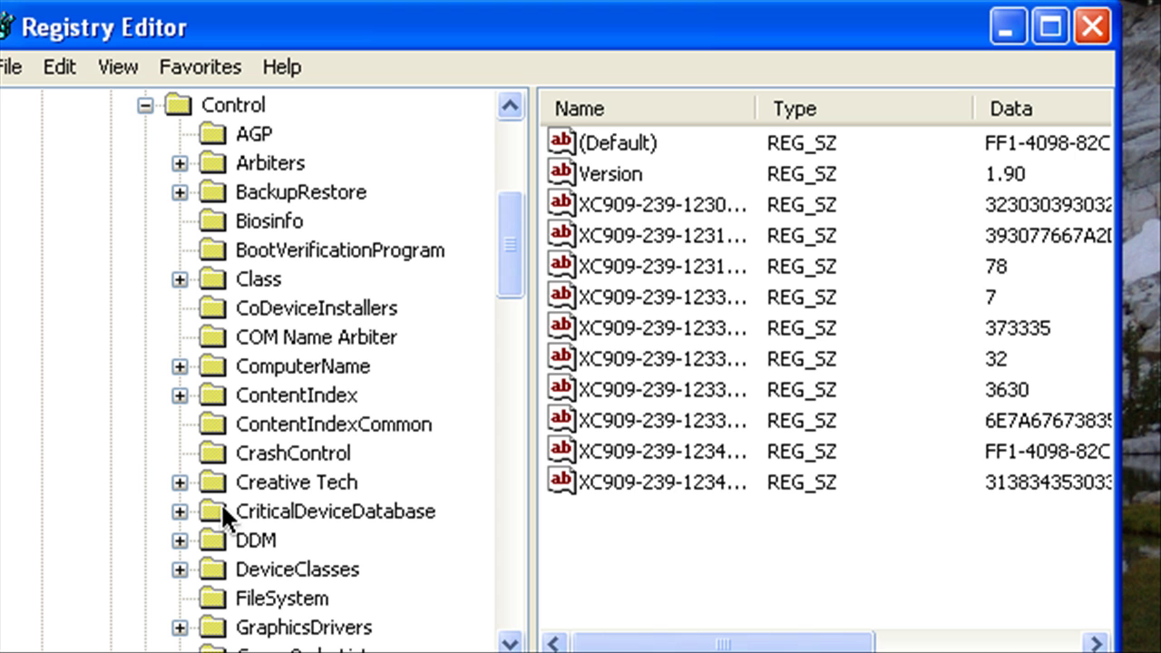
{"action": "scroll", "coordinate": [222, 512], "scroll_direction": "down", "scroll_amount": 1}
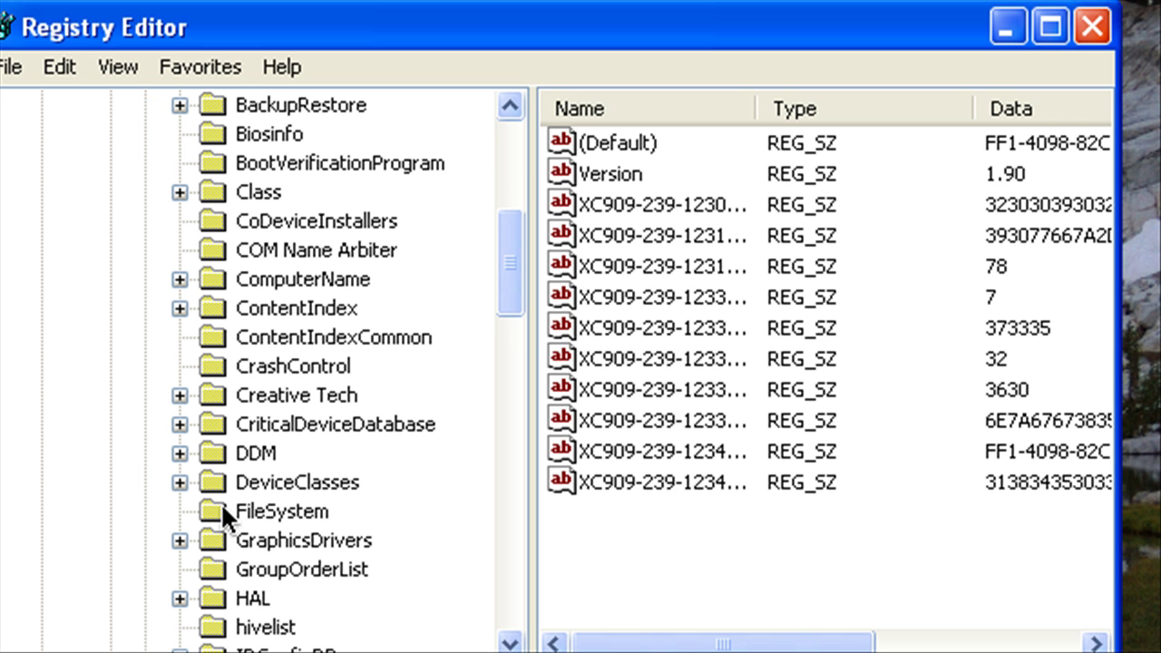
{"action": "left_click", "coordinate": [207, 512]}
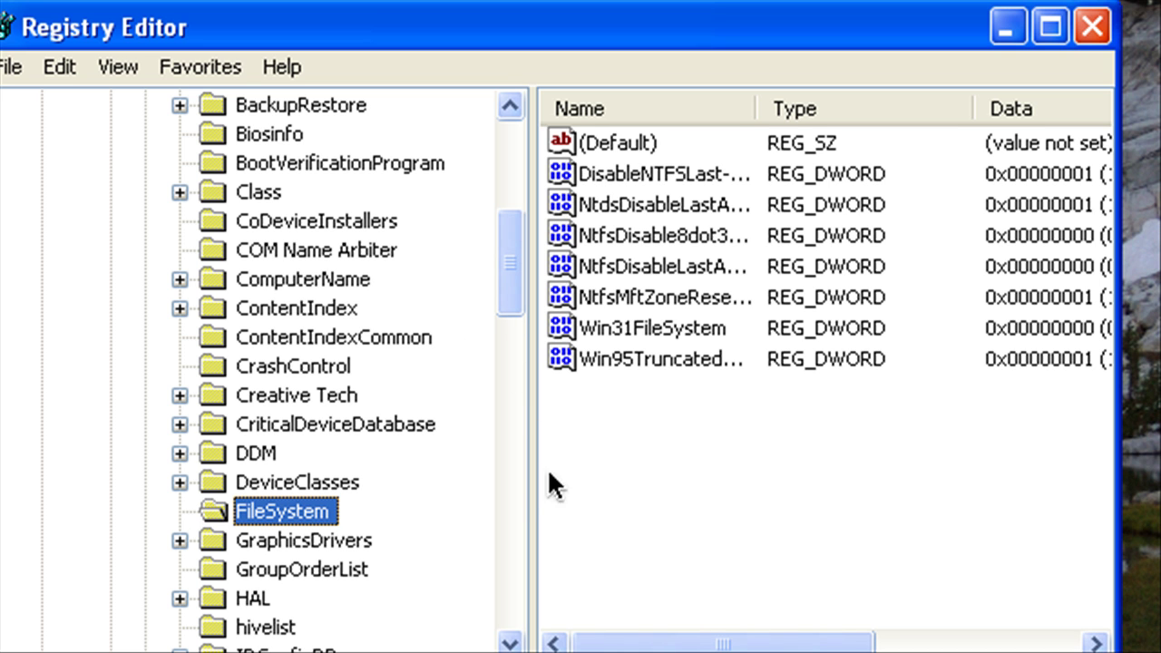
Create a new DWORD value named DisableNTFSLast-AcessUpdate in the FileSystem key.
{"action": "right_click", "coordinate": [309, 511]}
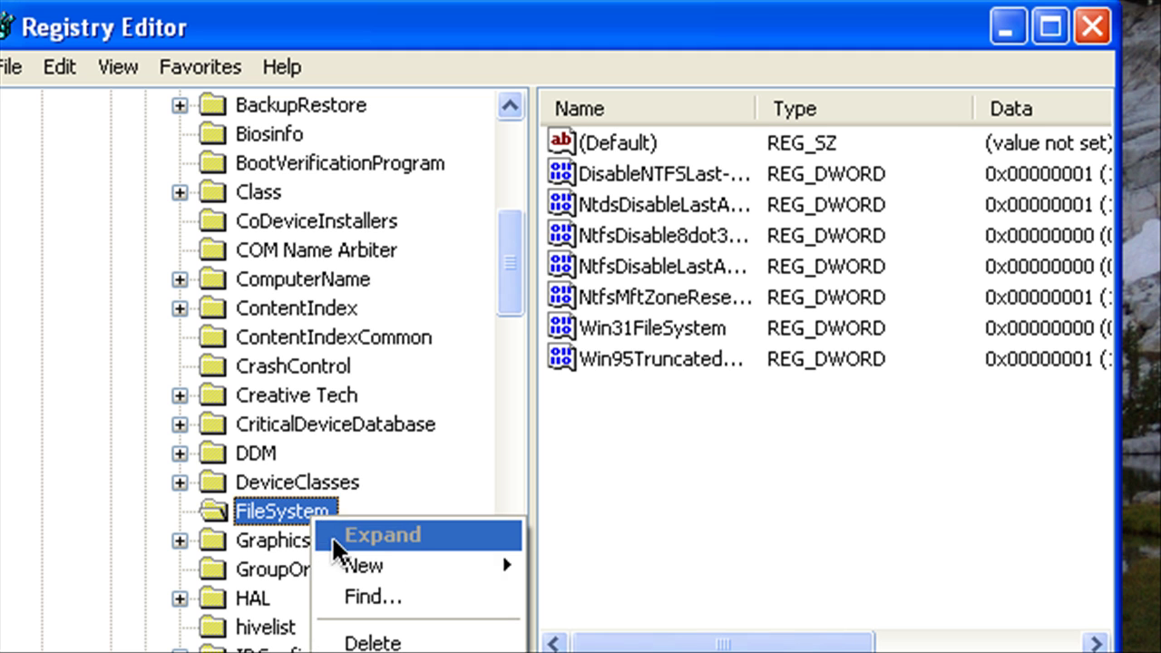
{"action": "mouse_move", "coordinate": [337, 565]}
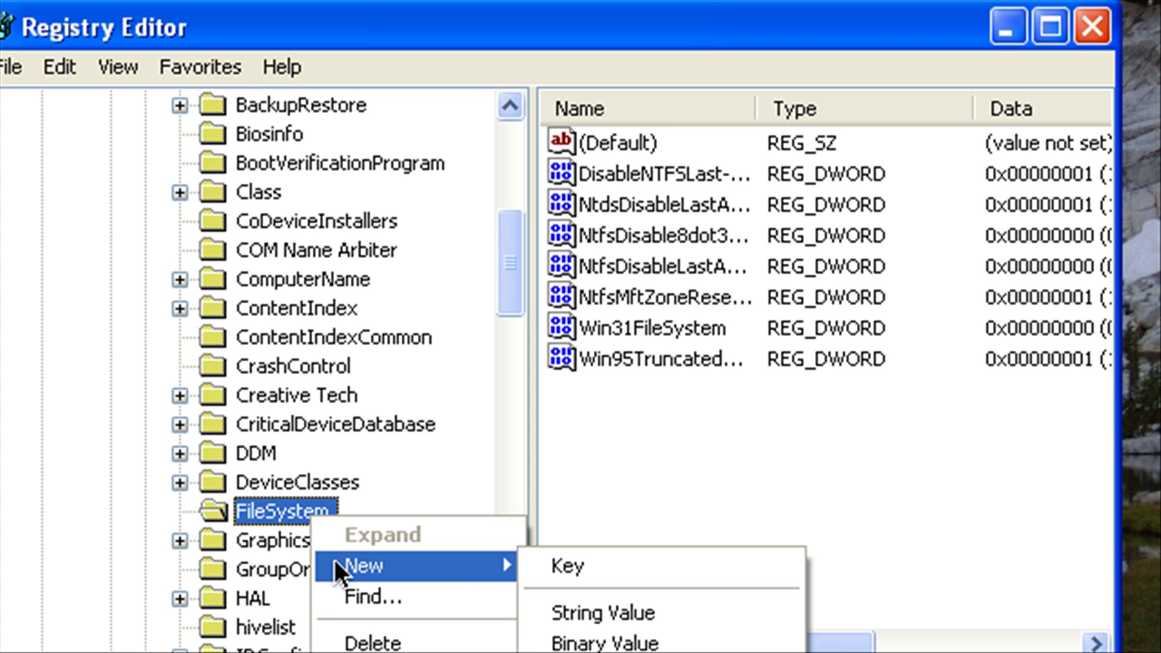
{"action": "left_click", "coordinate": [603, 651]}
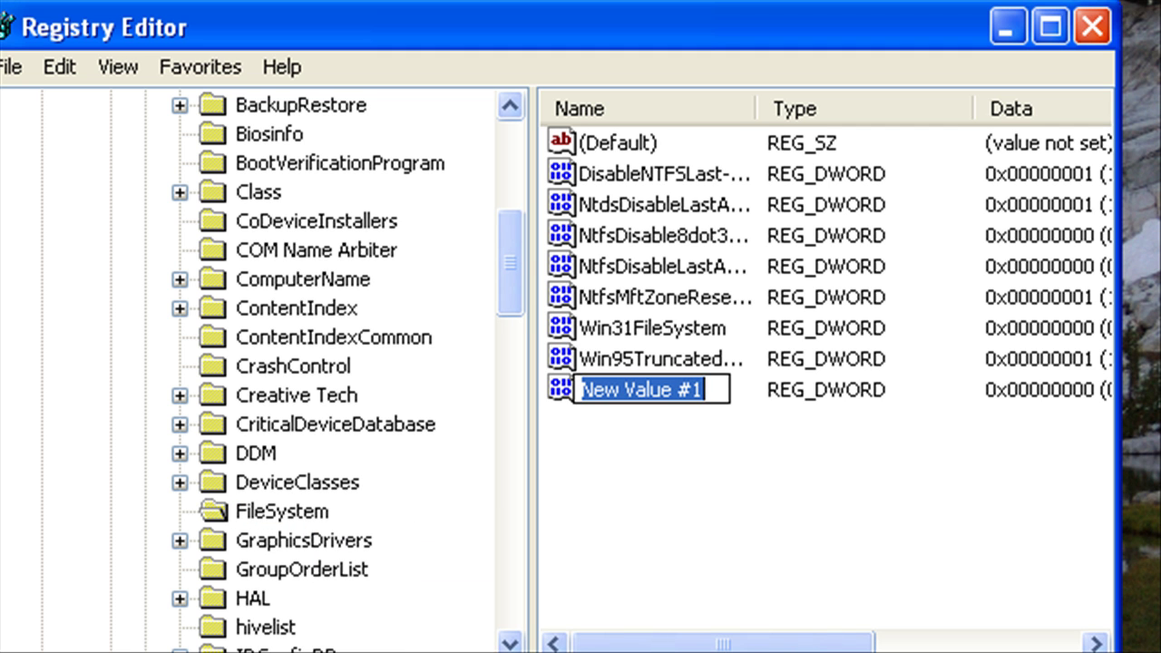
{"action": "type", "text": "S"}
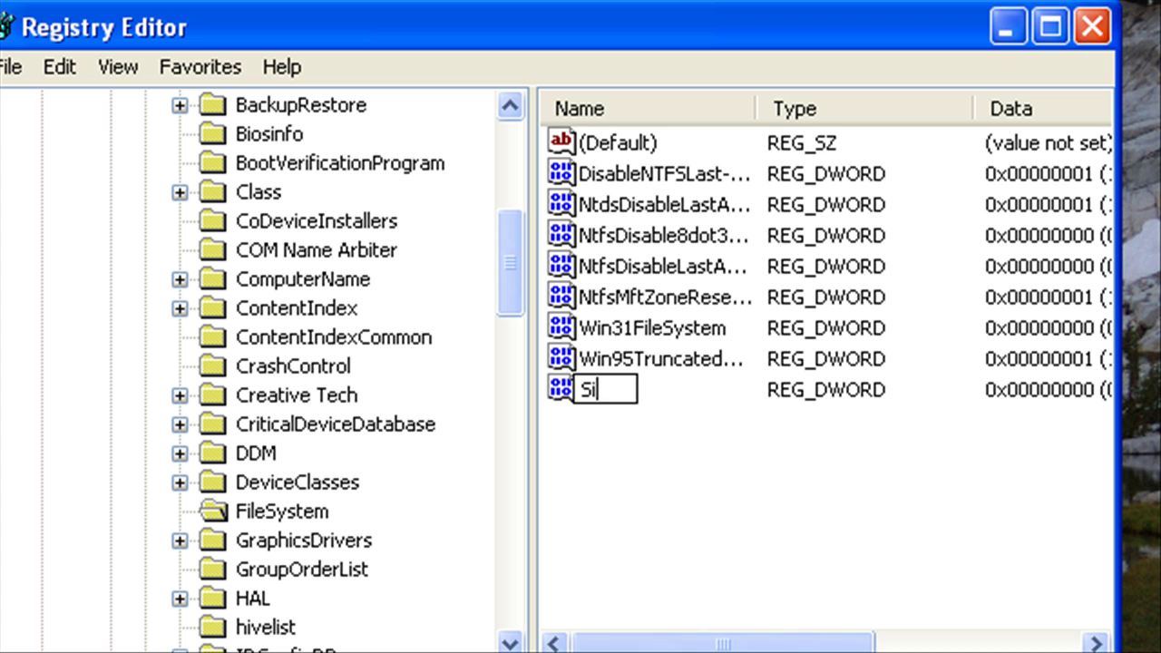
{"action": "key", "text": "BackSpace"}
{"action": "type", "text": "Disab"}
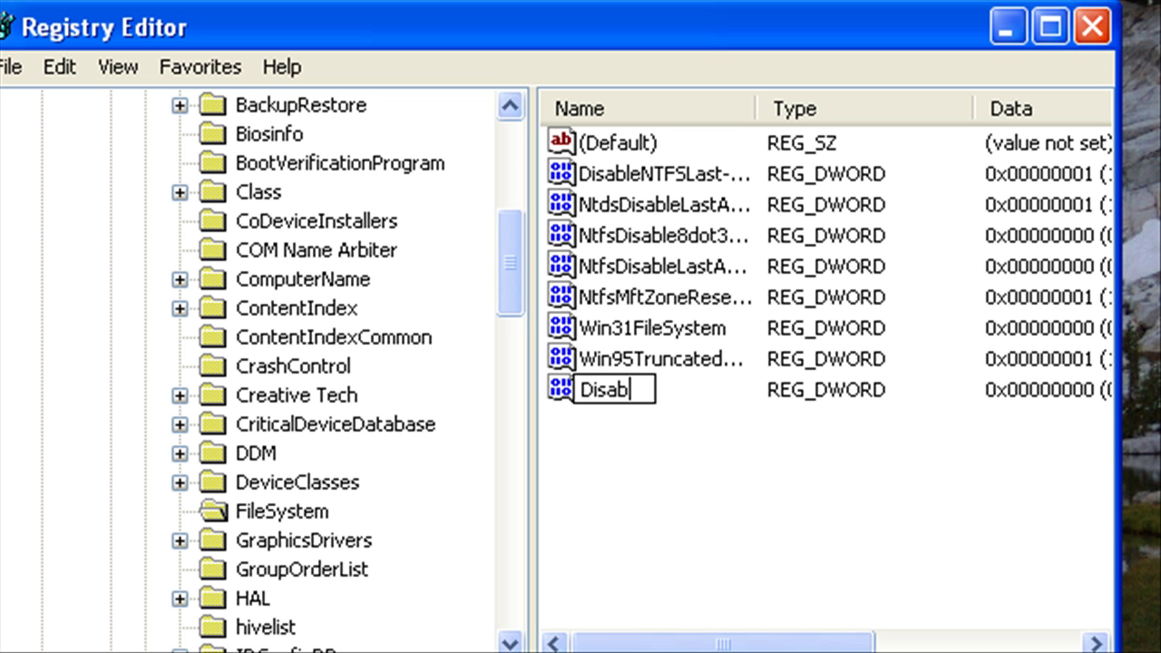
{"action": "type", "text": "leN"}
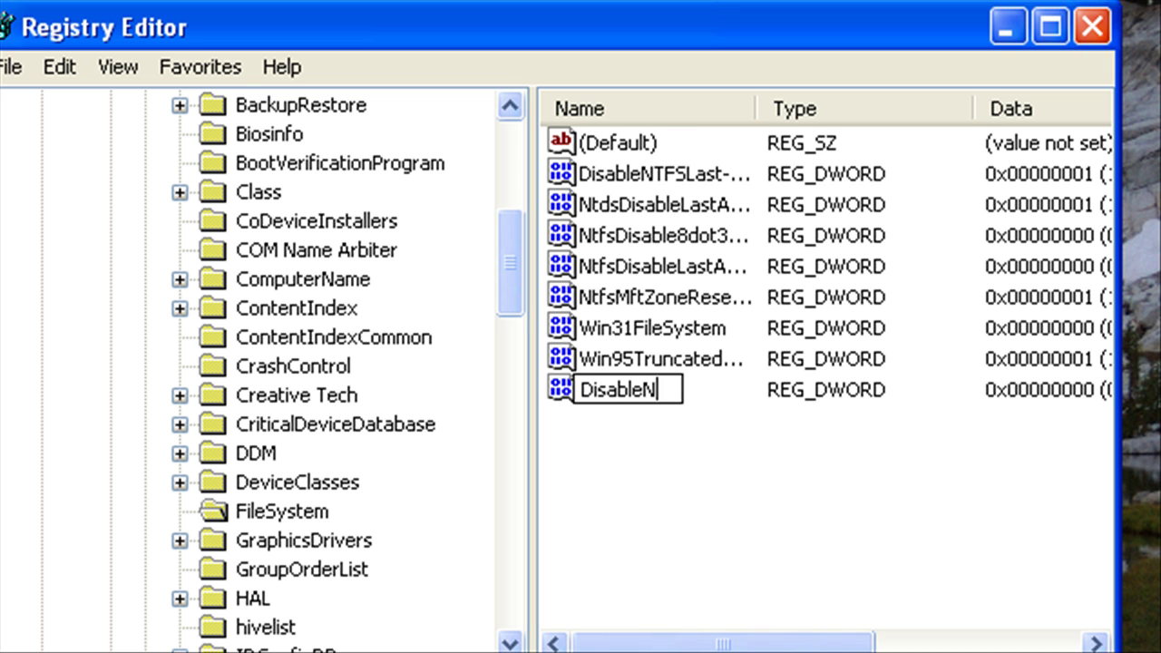
{"action": "type", "text": "TFSL"}
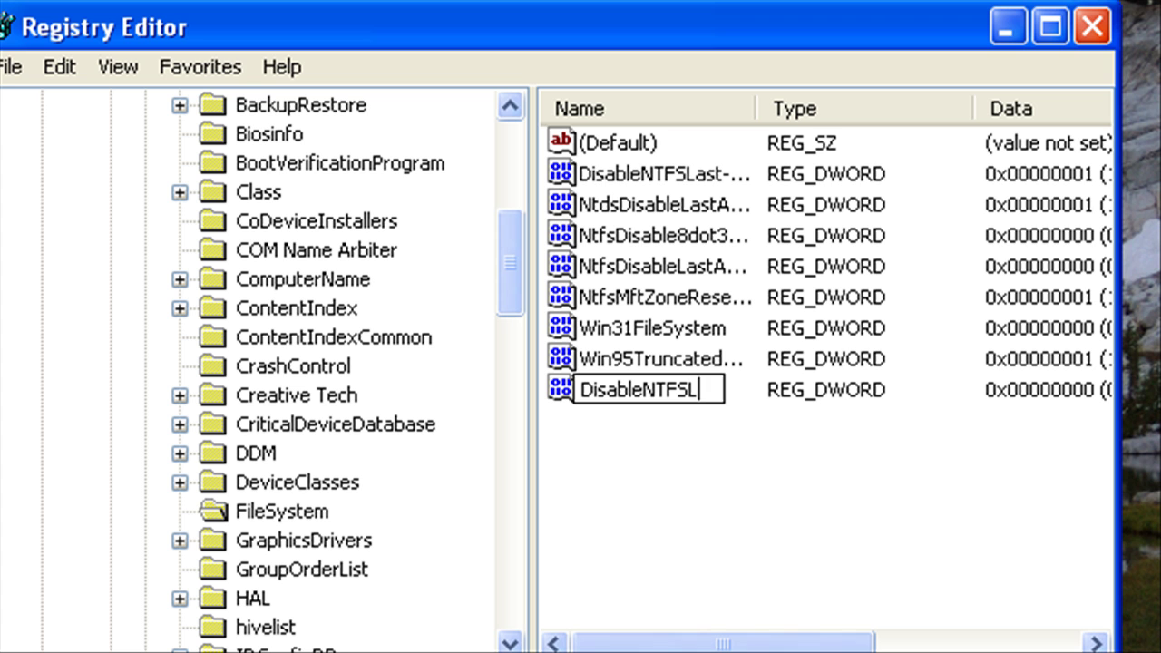
{"action": "type", "text": "ast-A"}
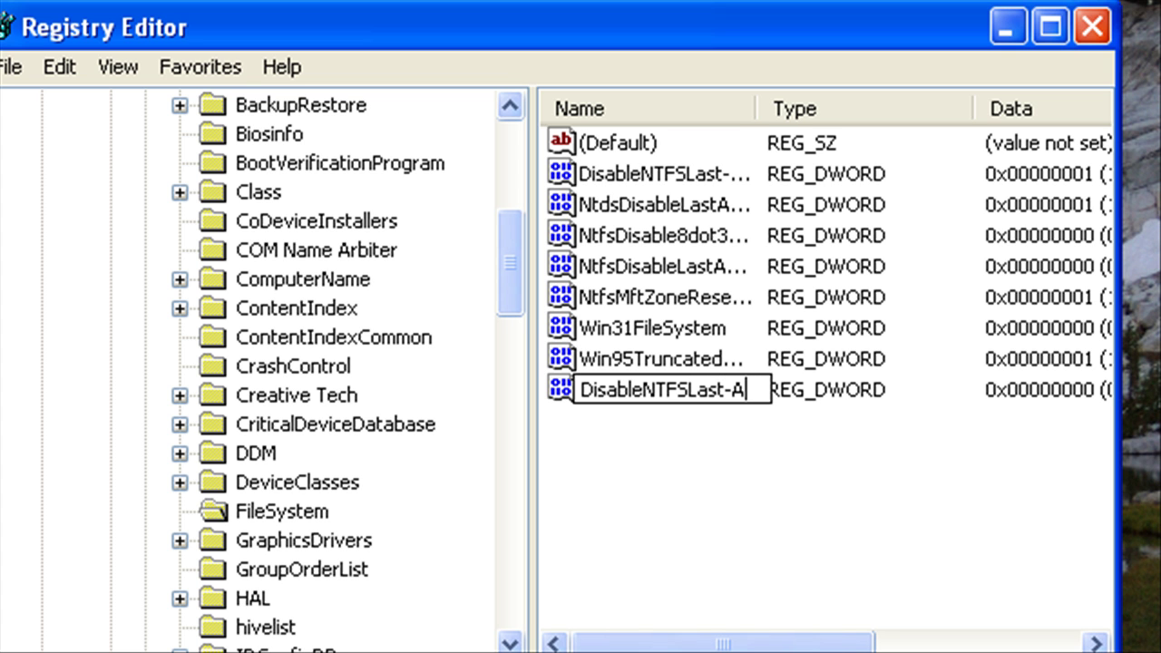
{"action": "type", "text": "ces"}
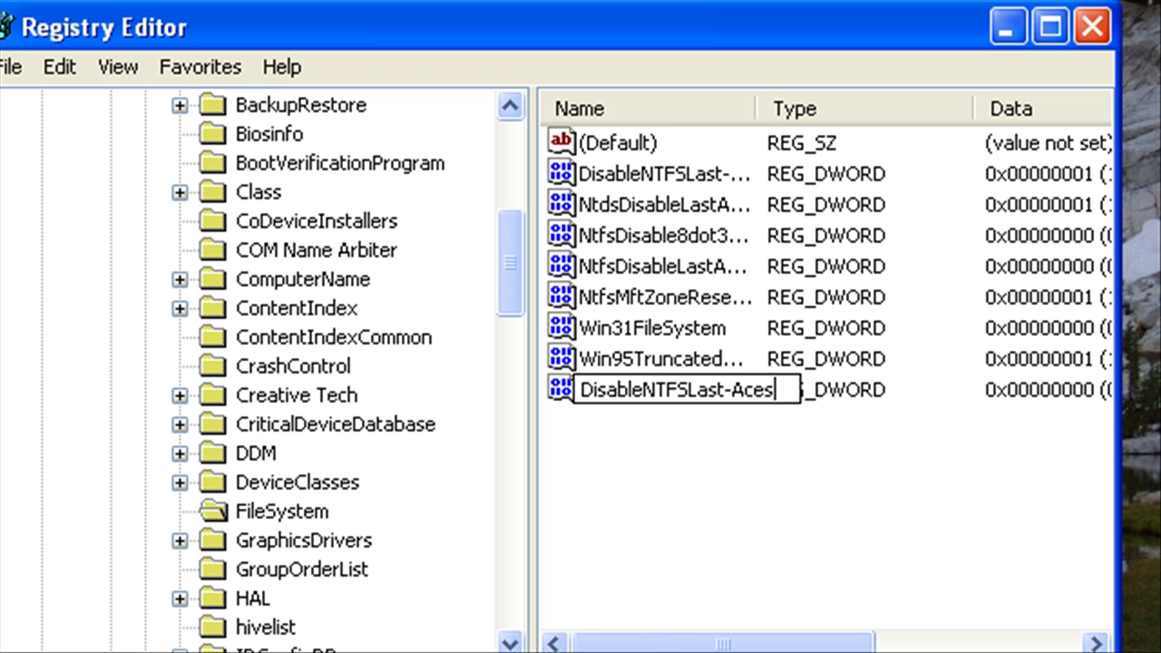
{"action": "type", "text": "sUpd"}
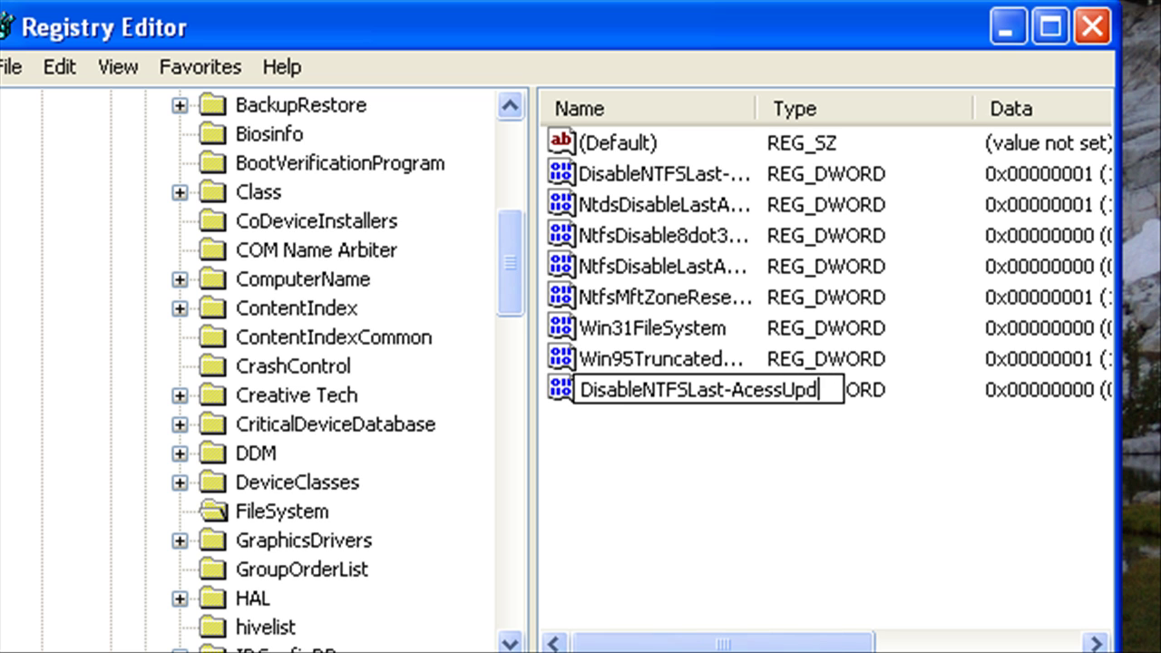
{"action": "type", "text": "ate"}
{"action": "key", "text": "Return"}
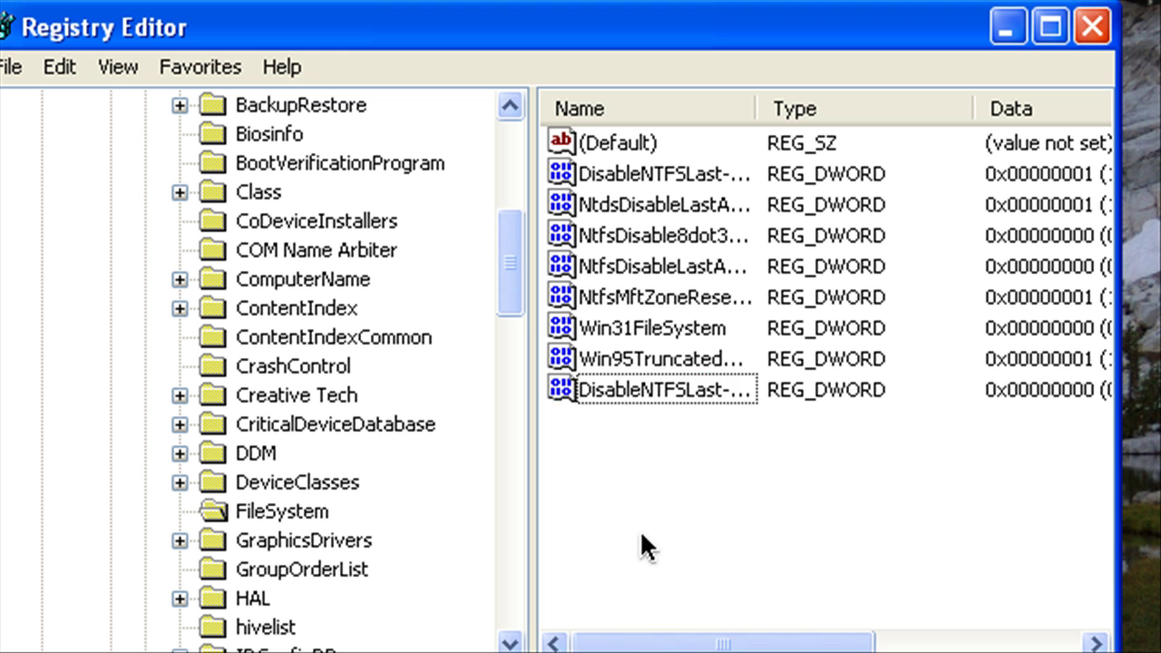
Set the value data of DisableNTFSLast-AcessUpdate to 1.
{"action": "left_click", "coordinate": [646, 393]}
{"action": "double_click", "coordinate": [647, 393]}
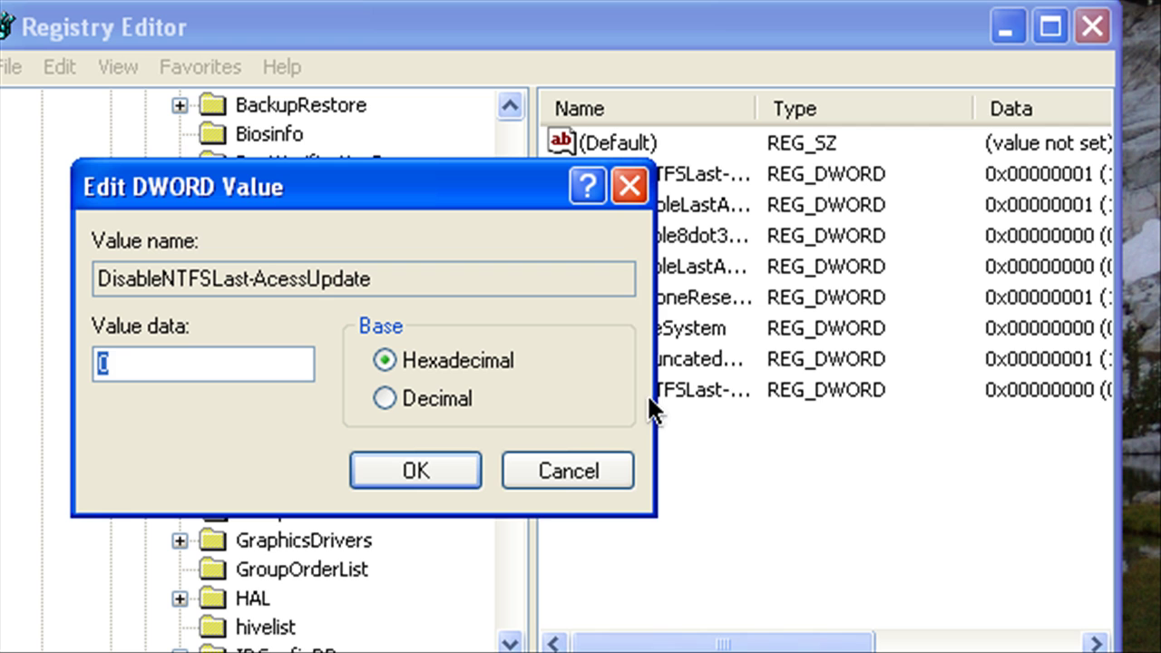
{"action": "type", "text": "1"}
{"action": "left_click", "coordinate": [470, 456]}
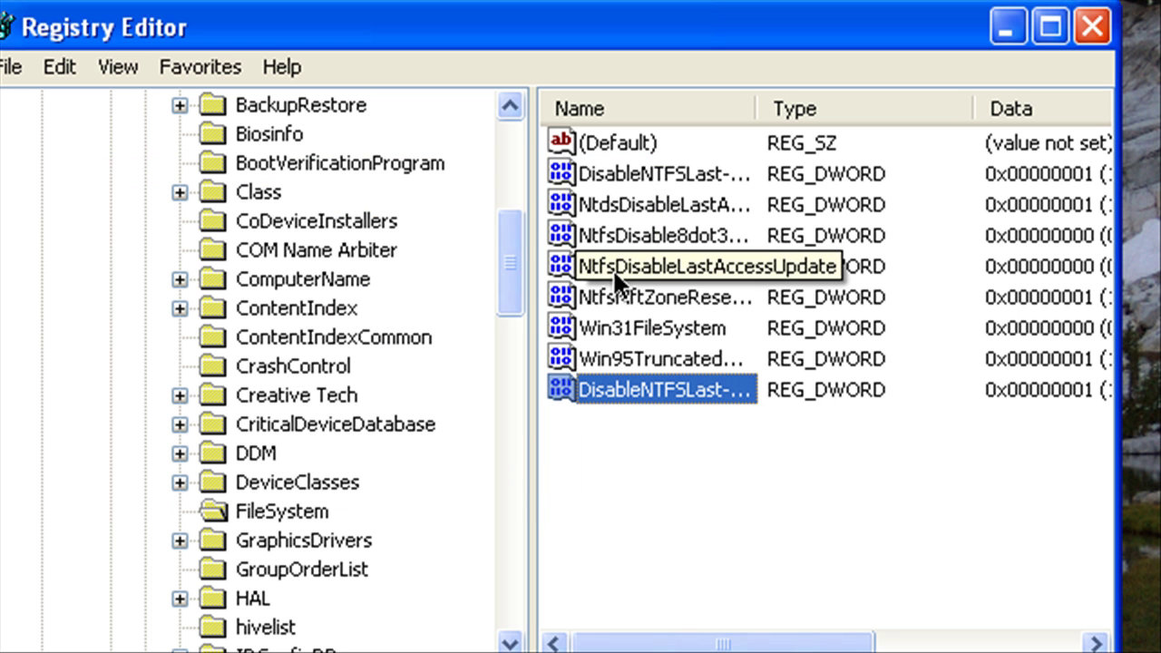
{"action": "key", "text": "Right"}
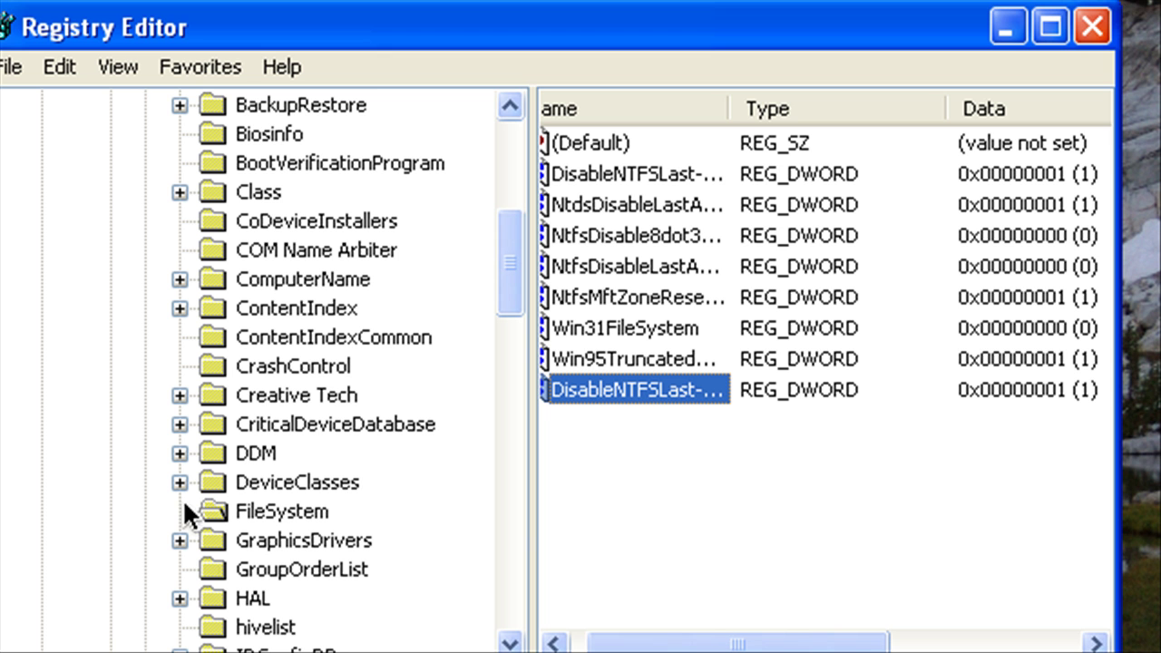
{"action": "key", "text": "Left"}
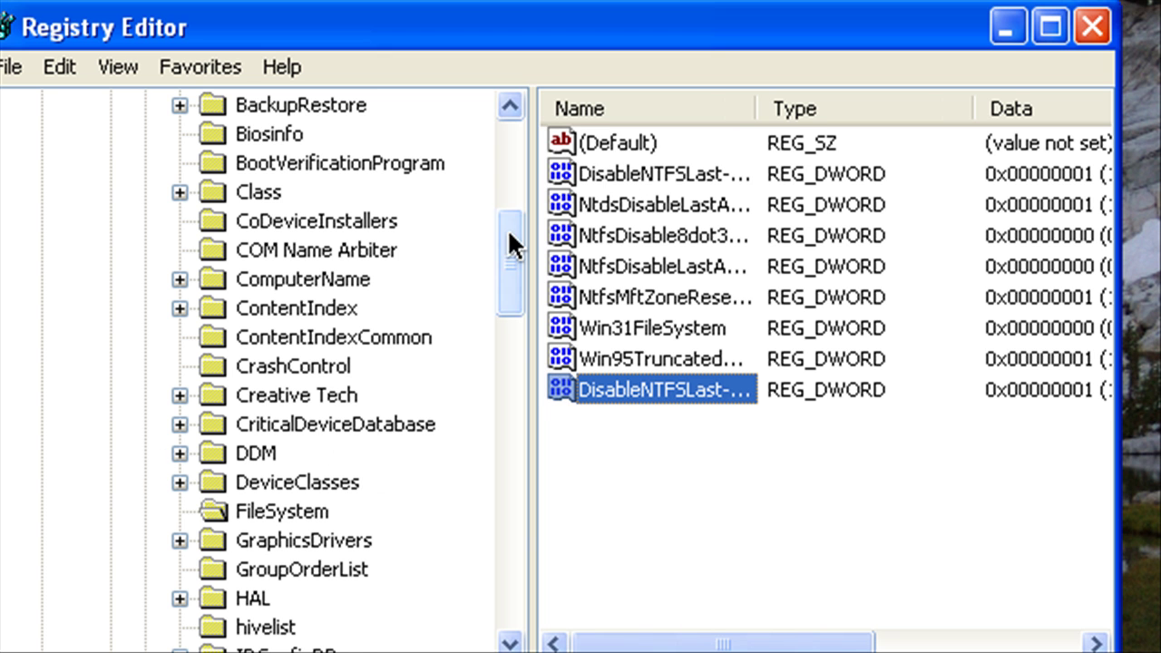
{"action": "left_click_drag", "start_coordinate": [507, 227], "coordinate": [547, 118]}
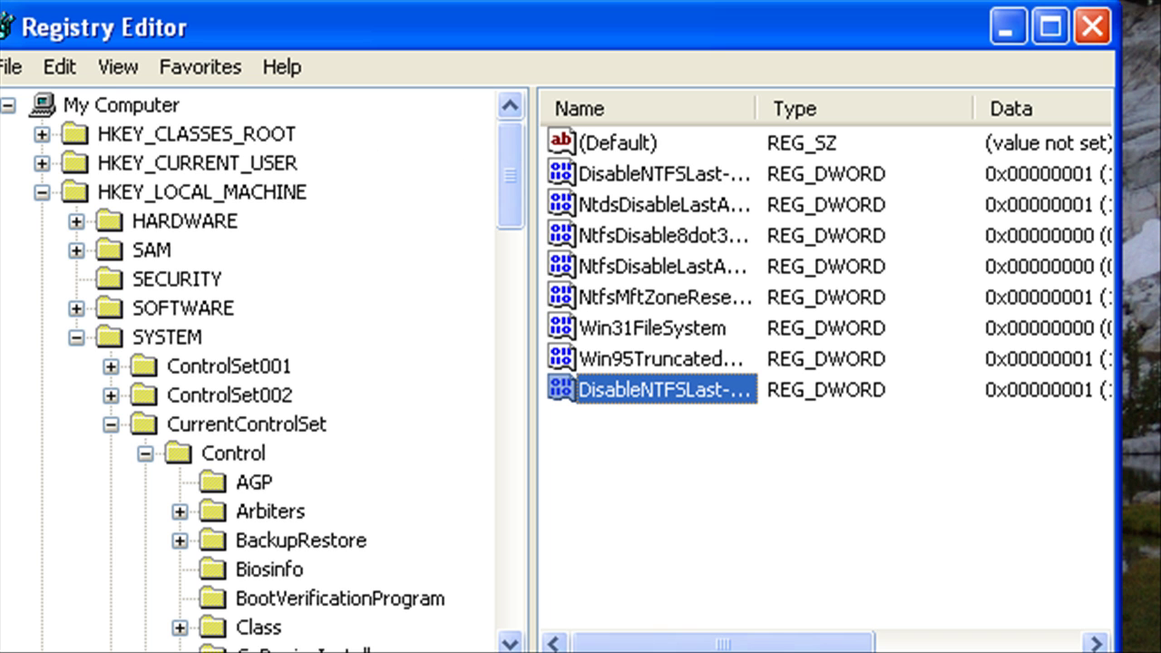
{"action": "left_click", "coordinate": [45, 166]}
{"action": "left_click", "coordinate": [42, 163]}
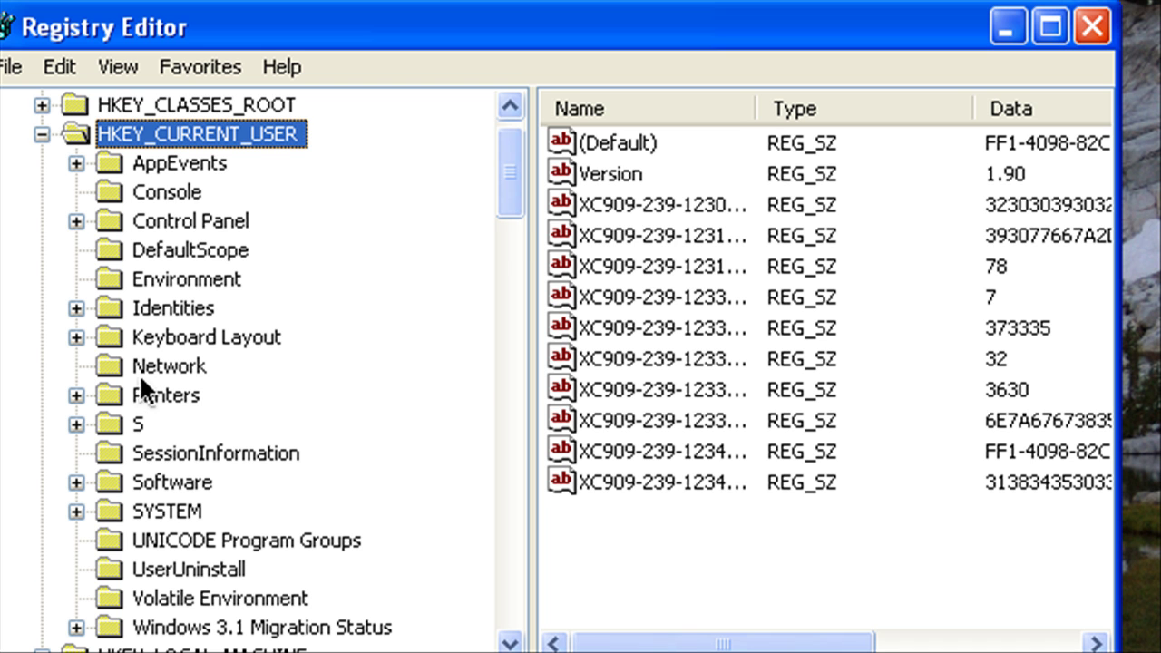
{"action": "scroll", "coordinate": [138, 373], "scroll_direction": "down", "scroll_amount": 1}
{"action": "scroll", "coordinate": [140, 395], "scroll_direction": "down", "scroll_amount": 1}
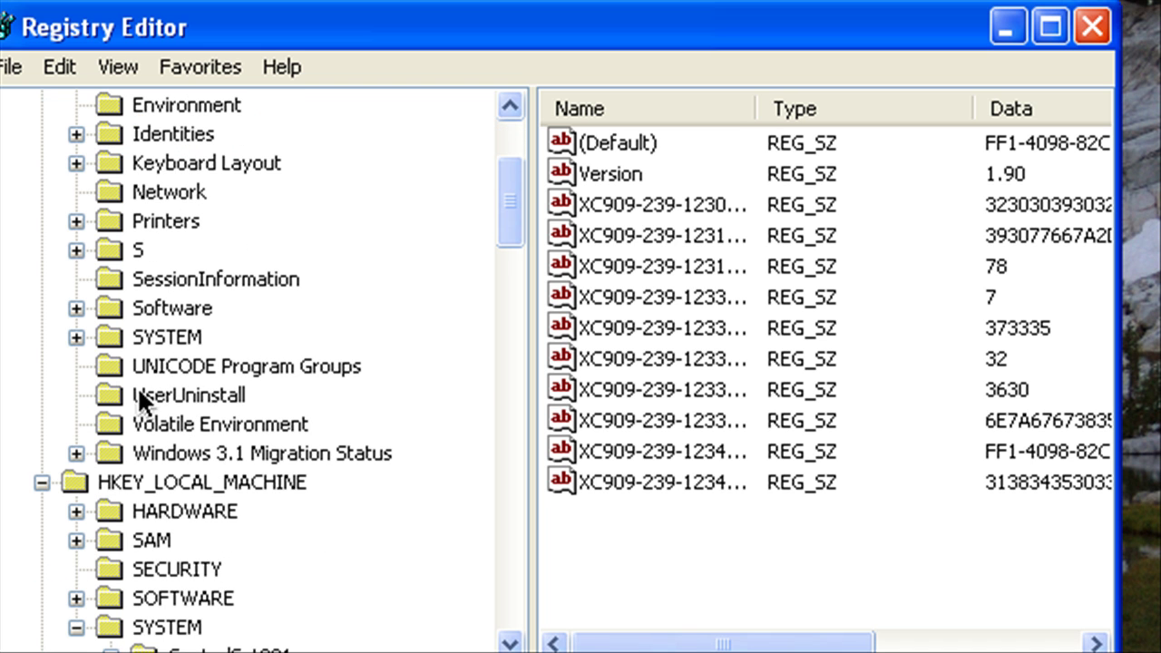
{"action": "left_click", "coordinate": [75, 314]}
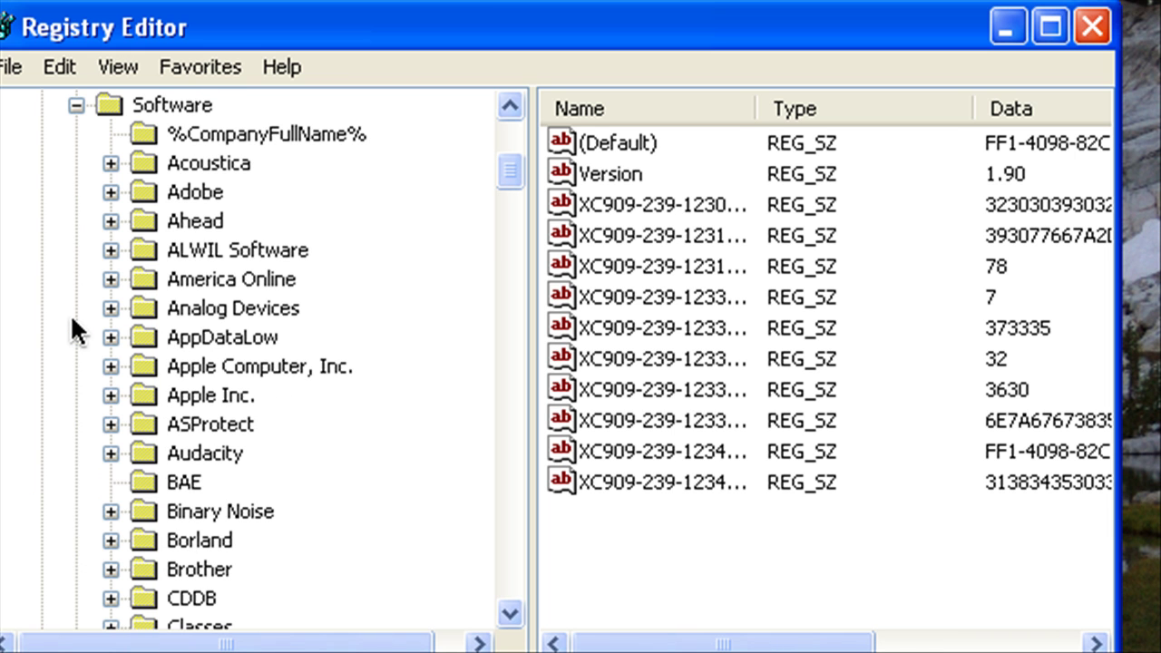
{"action": "scroll", "coordinate": [72, 319], "scroll_direction": "down", "scroll_amount": 20}
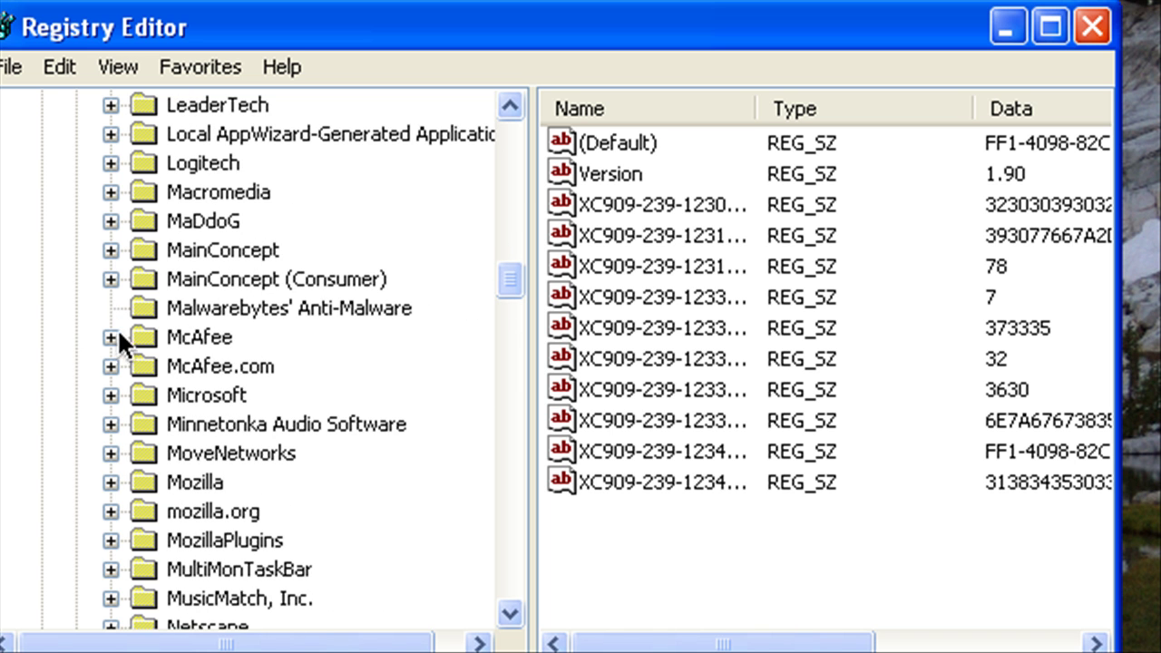
{"action": "left_click", "coordinate": [109, 395]}
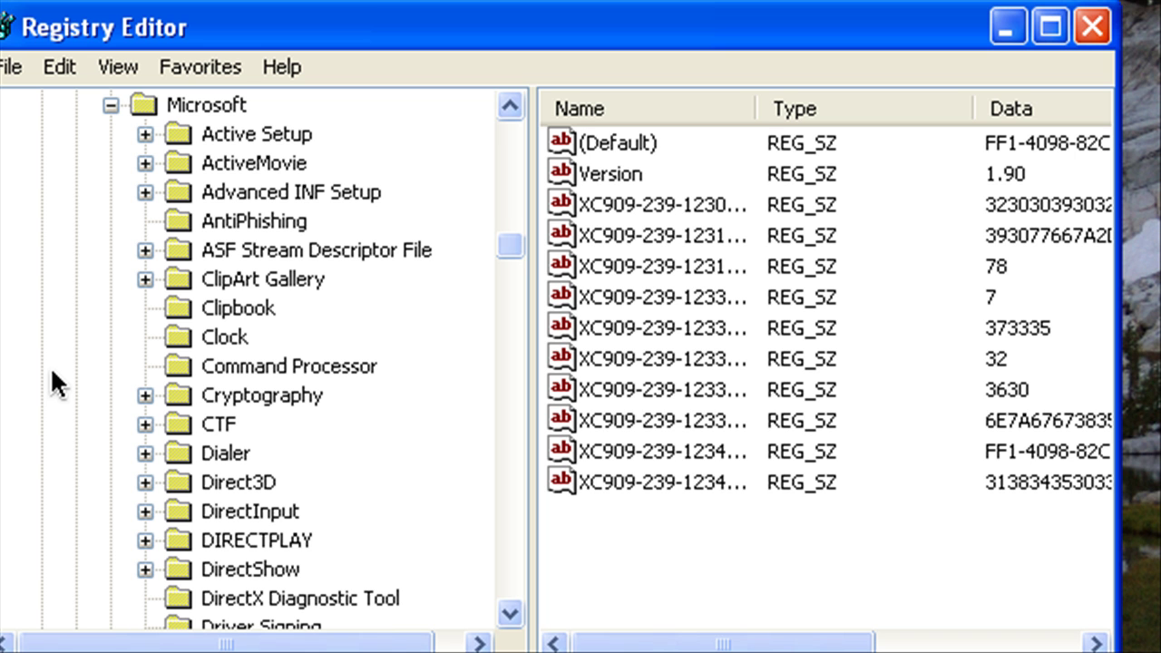
{"action": "scroll", "coordinate": [297, 348], "scroll_direction": "up", "scroll_amount": 5}
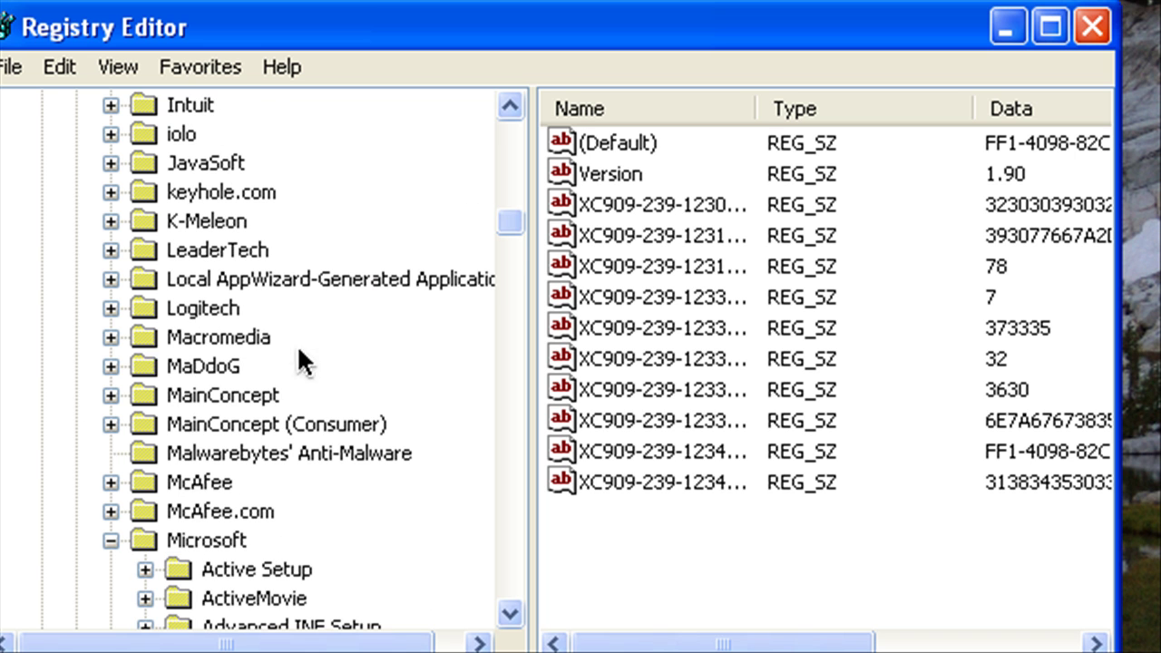
{"action": "left_click", "coordinate": [110, 540]}
{"action": "scroll", "coordinate": [124, 527], "scroll_direction": "up", "scroll_amount": 11}
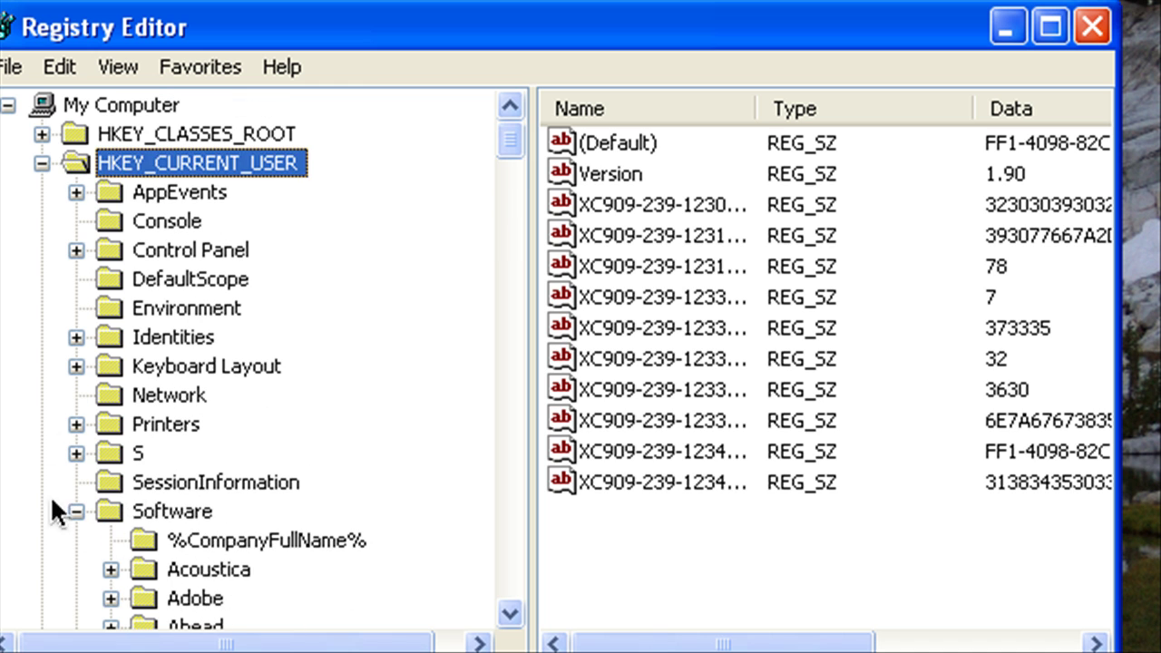
{"action": "left_click", "coordinate": [73, 510]}
{"action": "left_click", "coordinate": [75, 510]}
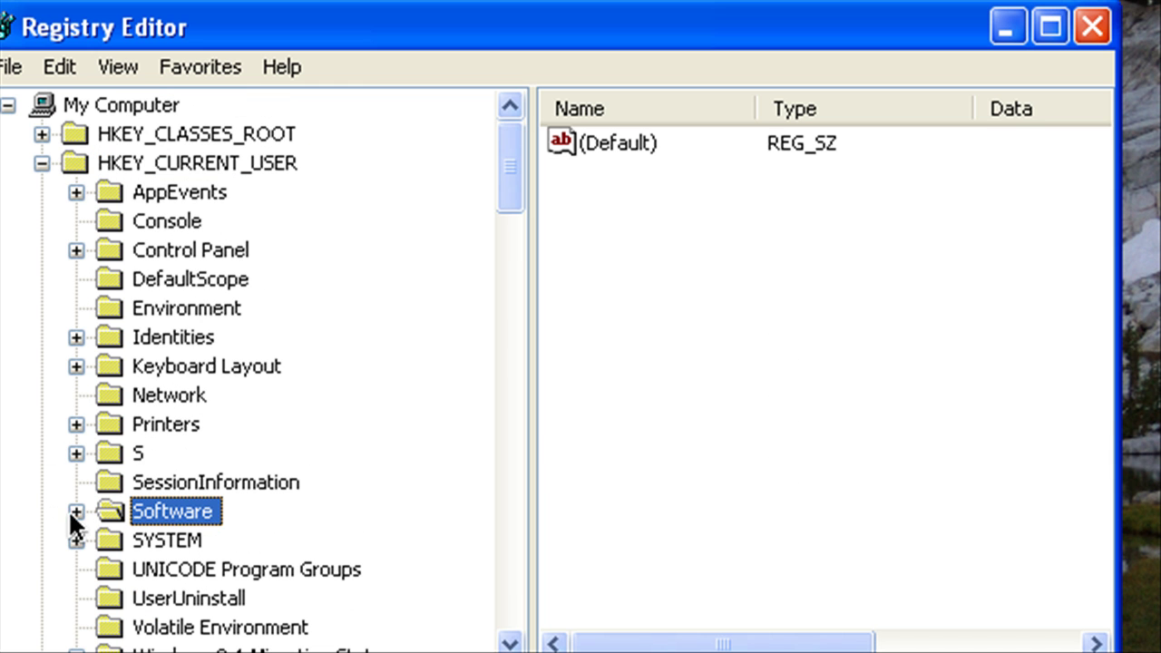
{"action": "left_click", "coordinate": [34, 167]}
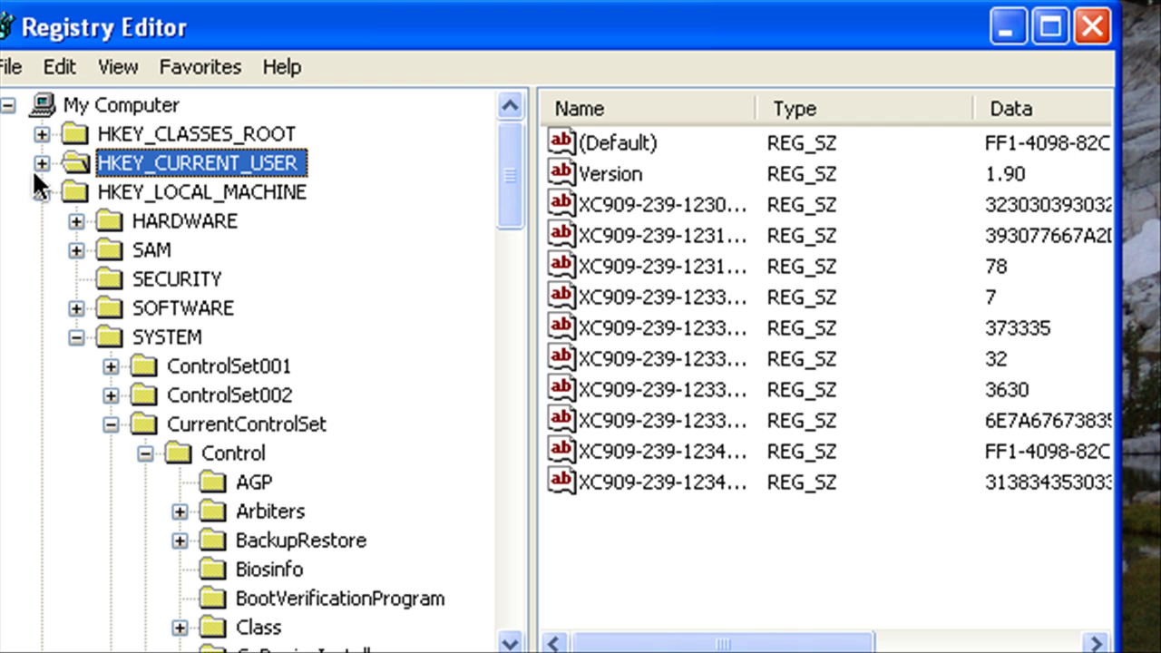
Open the AutoEndTasks value in HKEY_CURRENT_USER\Control Panel\Desktop and accept its value data of 1.
{"action": "left_click", "coordinate": [34, 168]}
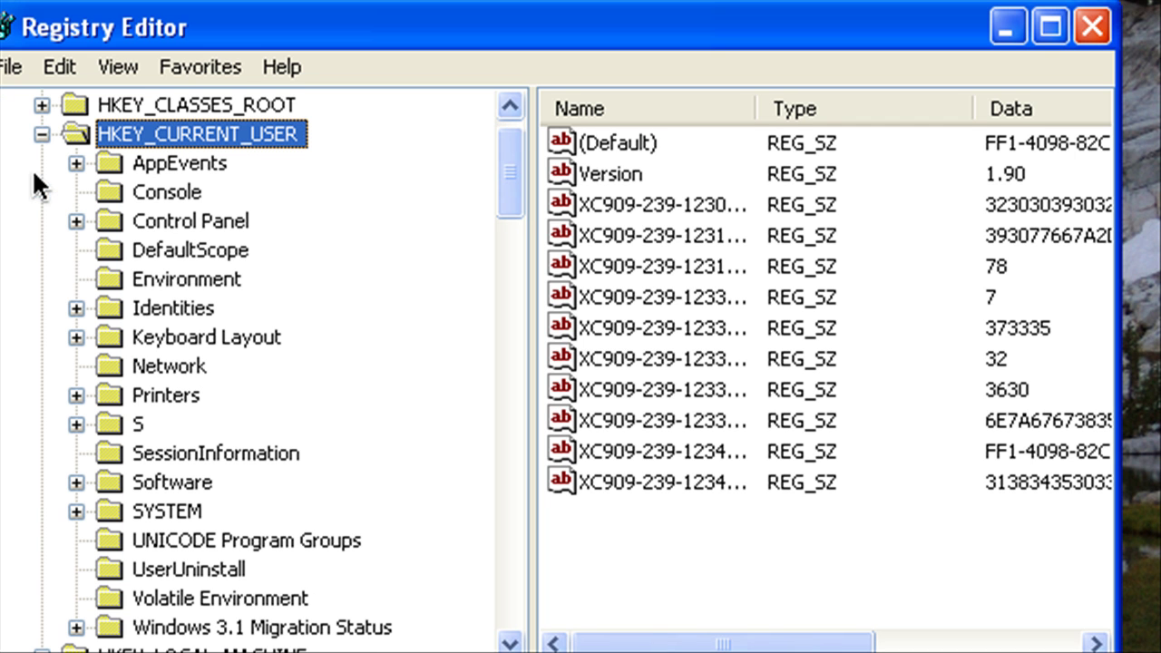
{"action": "left_click", "coordinate": [71, 223]}
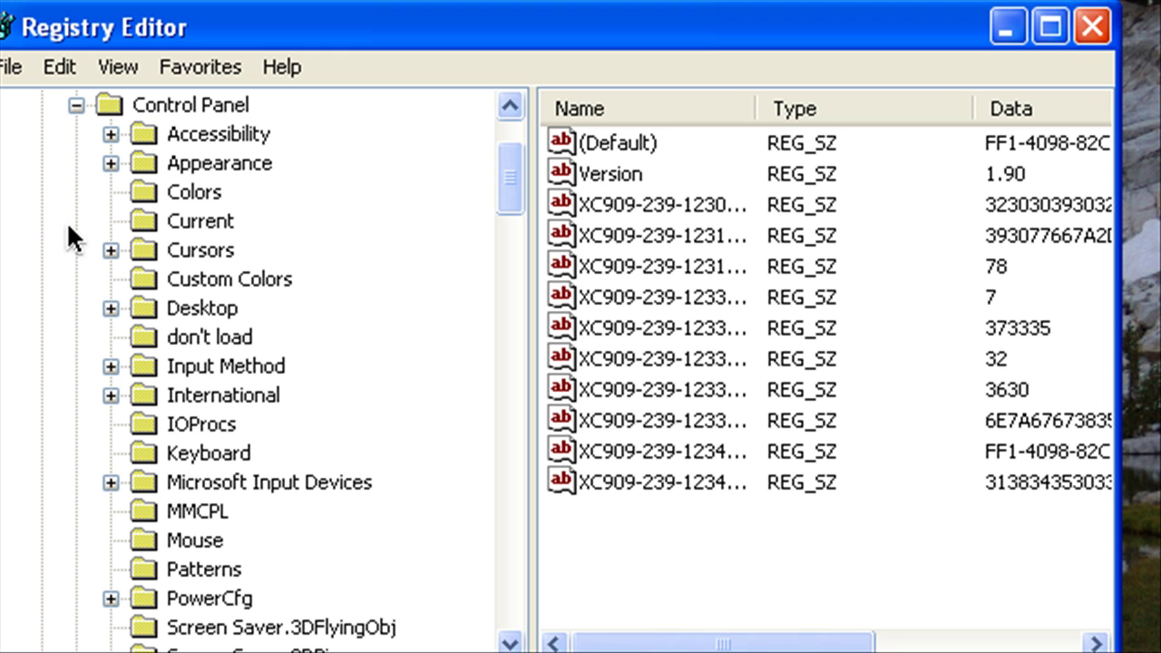
{"action": "left_click", "coordinate": [190, 309]}
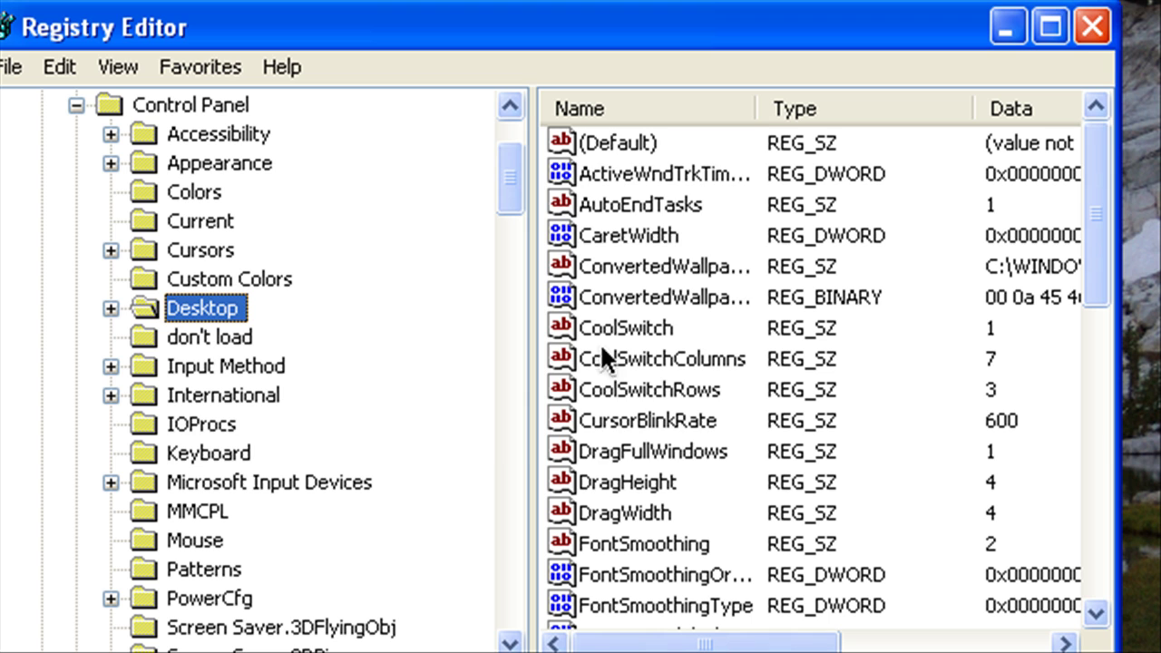
{"action": "double_click", "coordinate": [642, 208]}
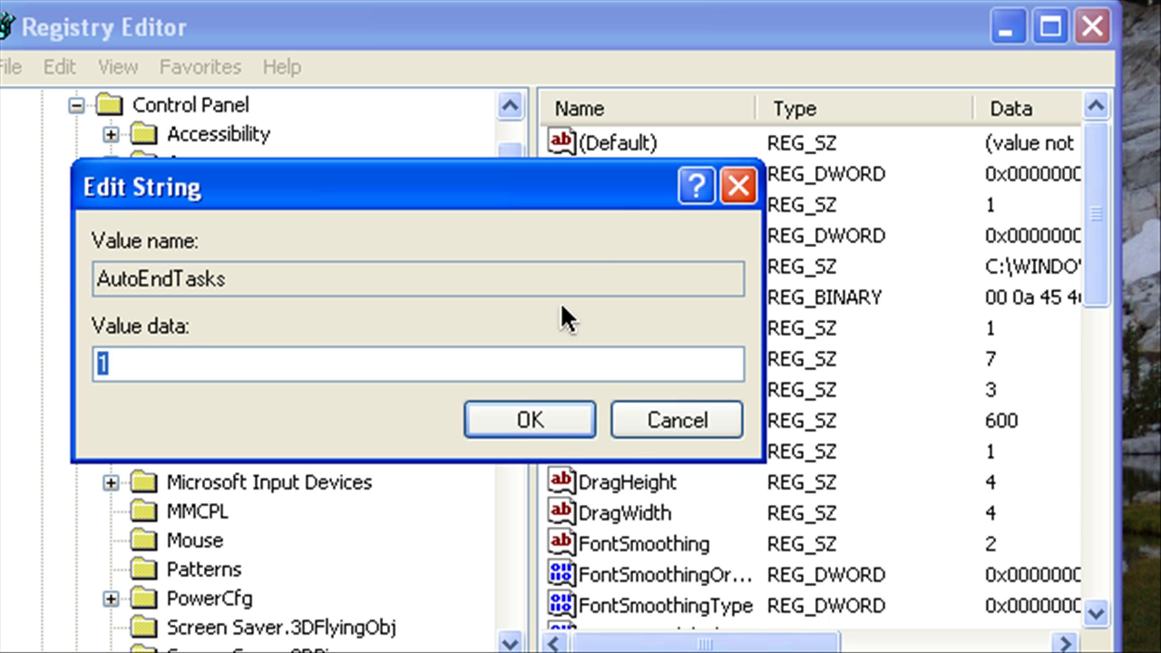
{"action": "left_click", "coordinate": [530, 426]}
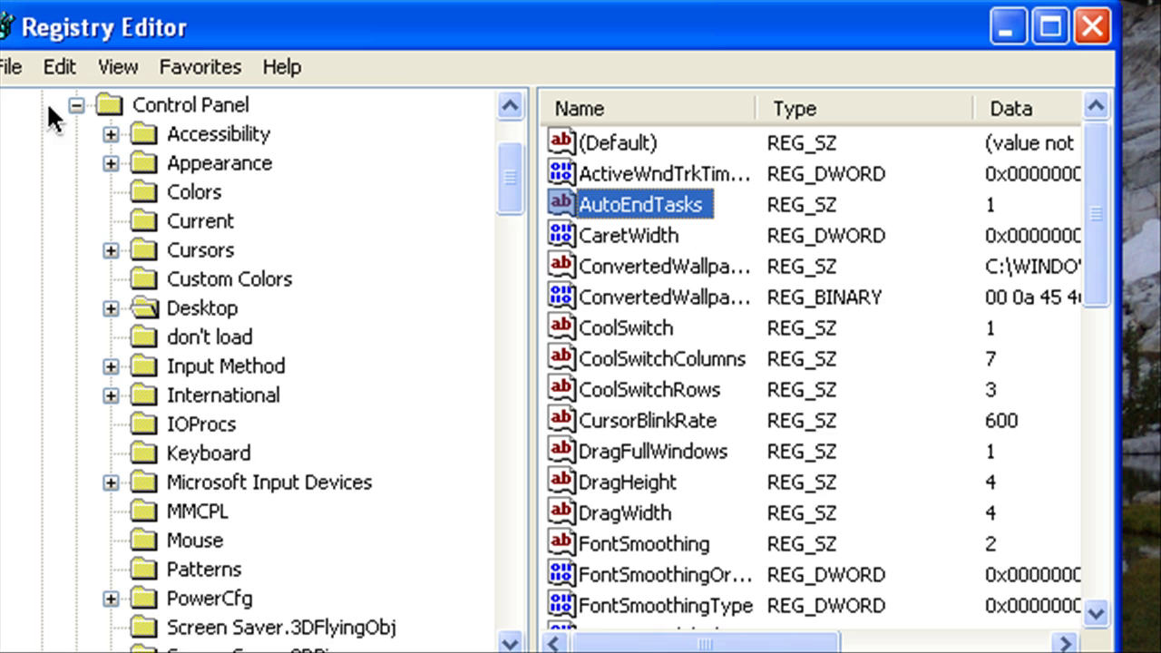
Collapse the Control Panel key and the HKEY_CURRENT_USER and HKEY_LOCAL_MACHINE branches.
{"action": "left_click", "coordinate": [76, 105]}
{"action": "left_click", "coordinate": [43, 163]}
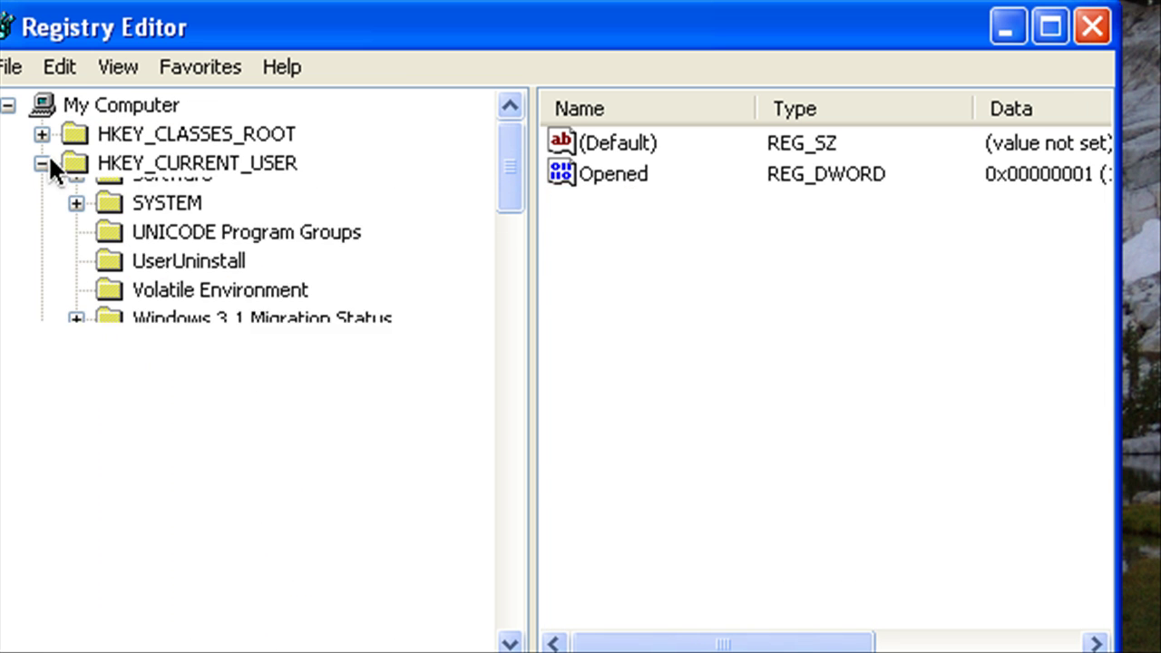
{"action": "left_click", "coordinate": [145, 454]}
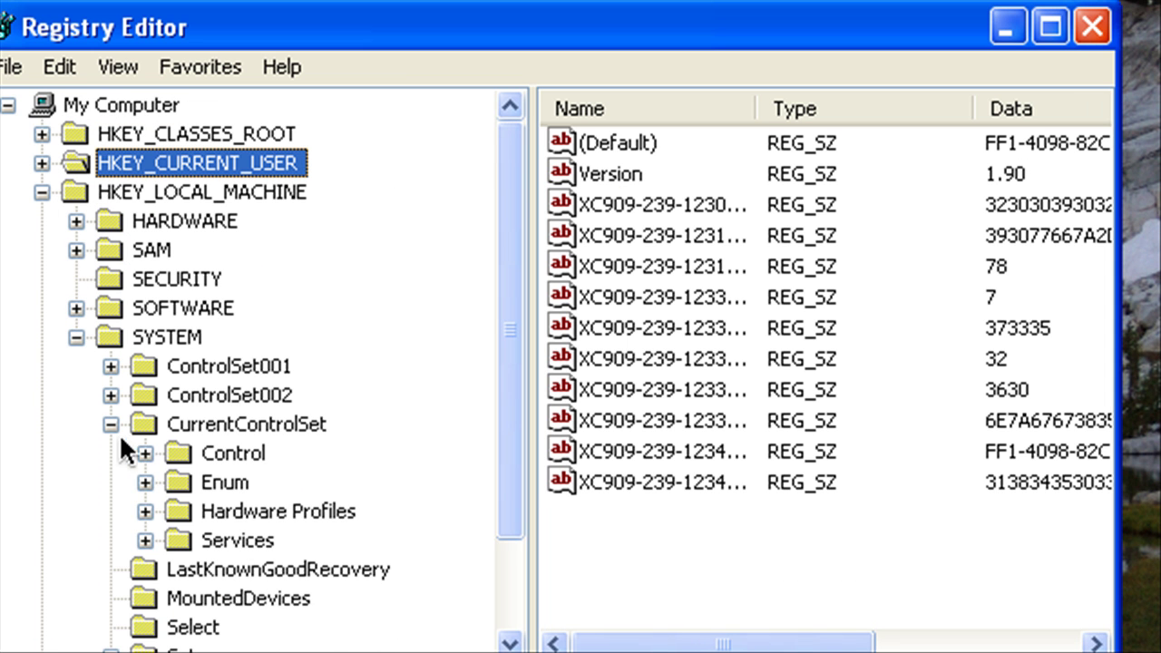
{"action": "left_click", "coordinate": [110, 423]}
{"action": "left_click", "coordinate": [76, 337]}
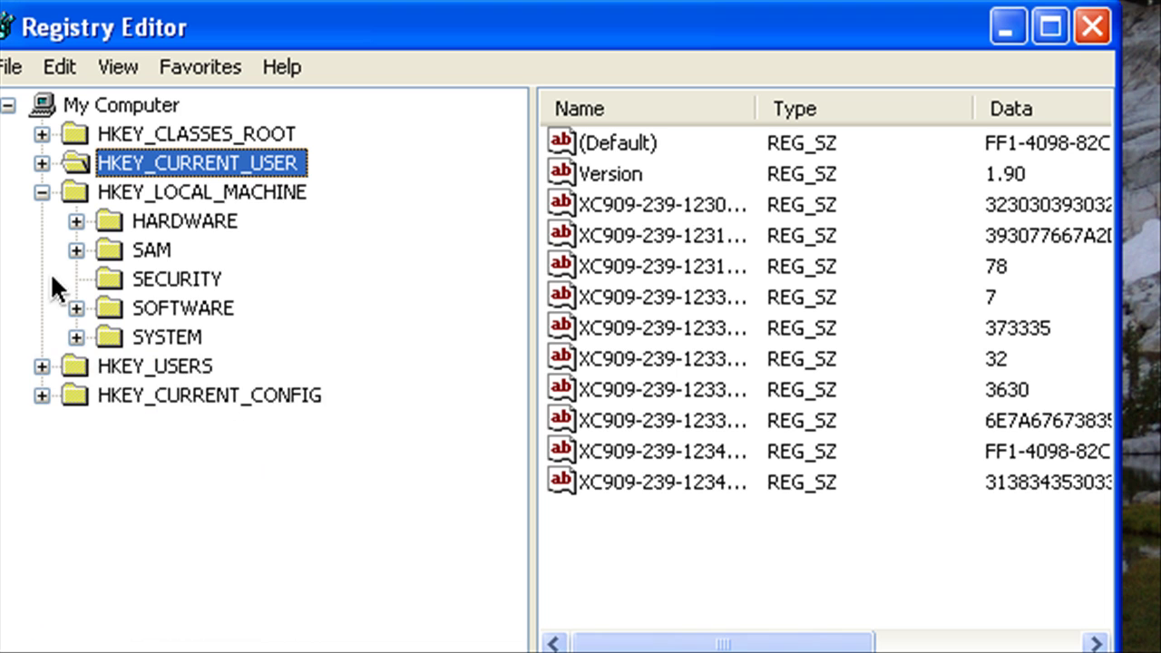
{"action": "left_click", "coordinate": [42, 192]}
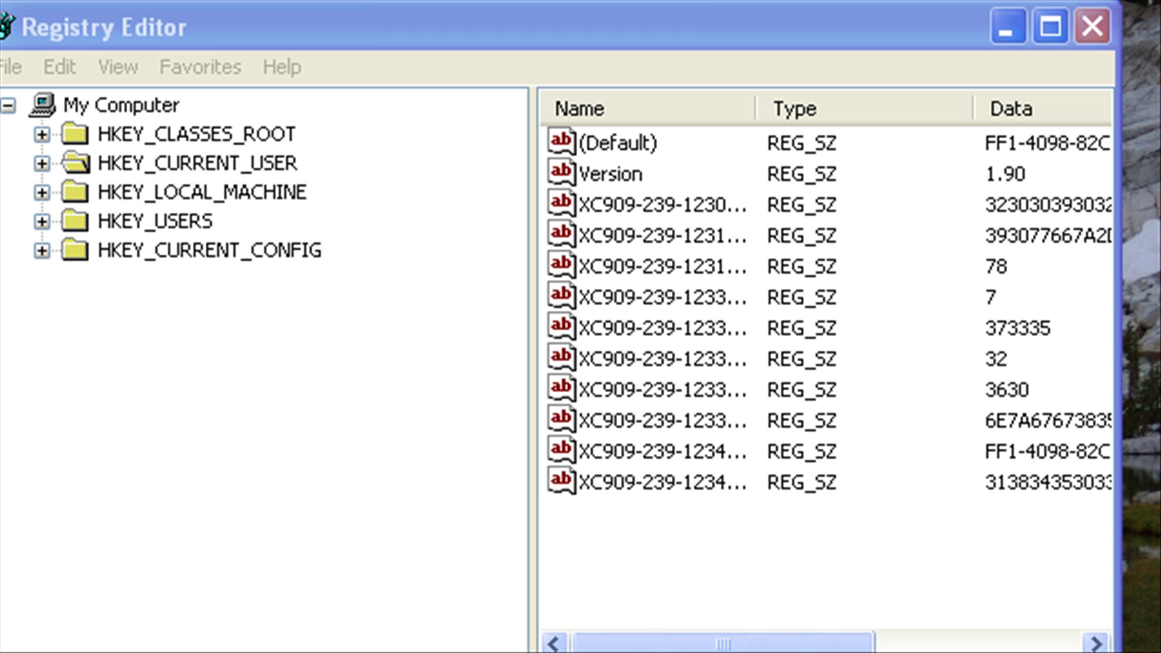
Open the WaitToKillServiceTimeout value in HKEY_LOCAL_MACHINE\SYSTEM\CurrentControlSet\Control and accept its value data of 2000.
{"action": "left_click", "coordinate": [40, 194]}
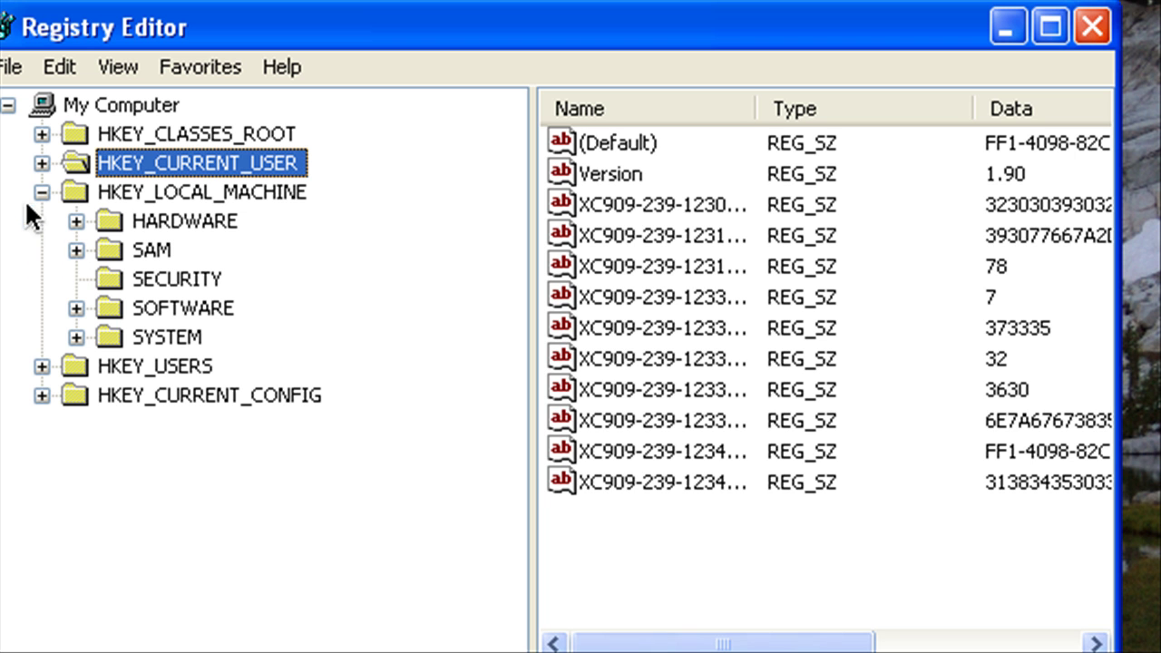
{"action": "left_click", "coordinate": [74, 335]}
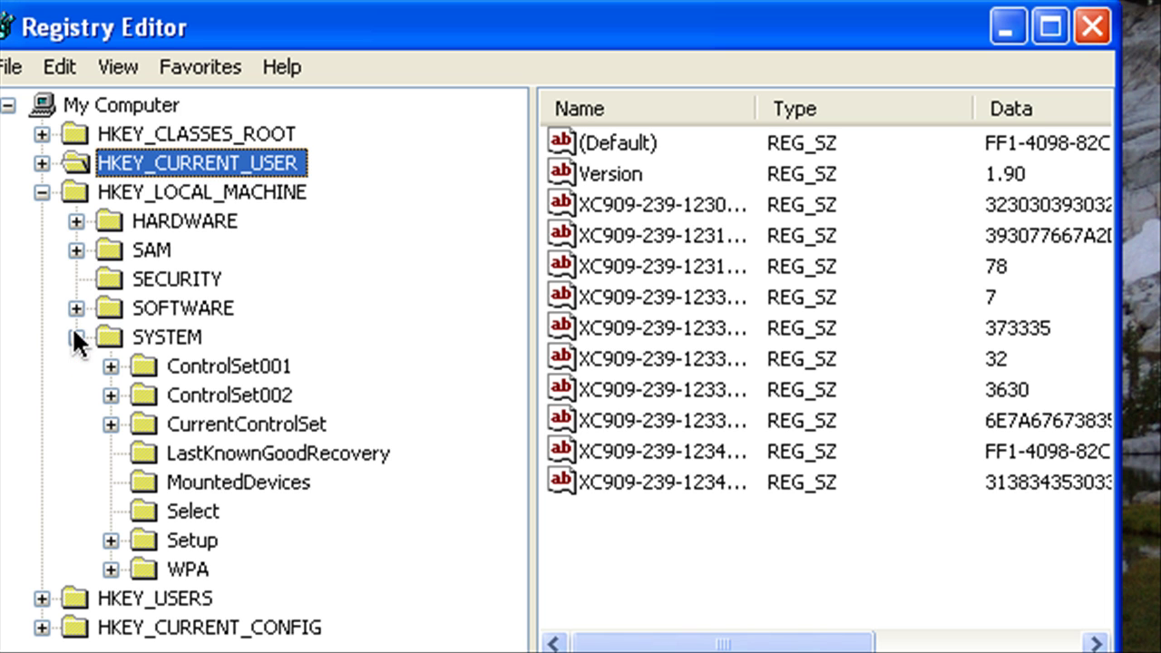
{"action": "left_click", "coordinate": [110, 425]}
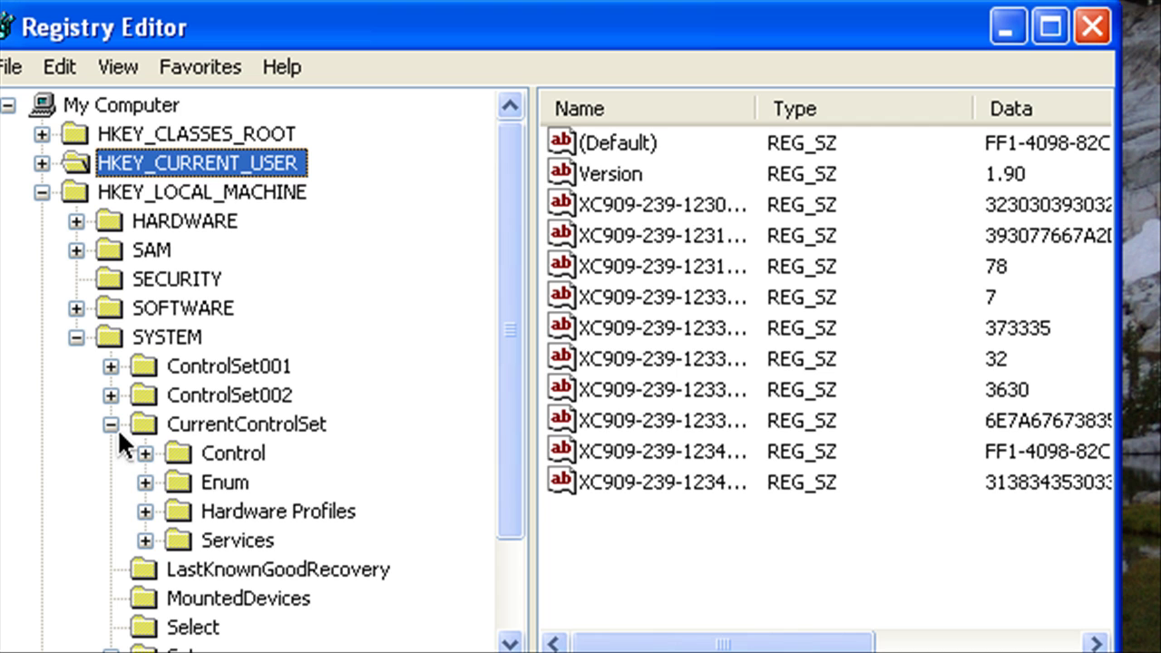
{"action": "left_click", "coordinate": [218, 454]}
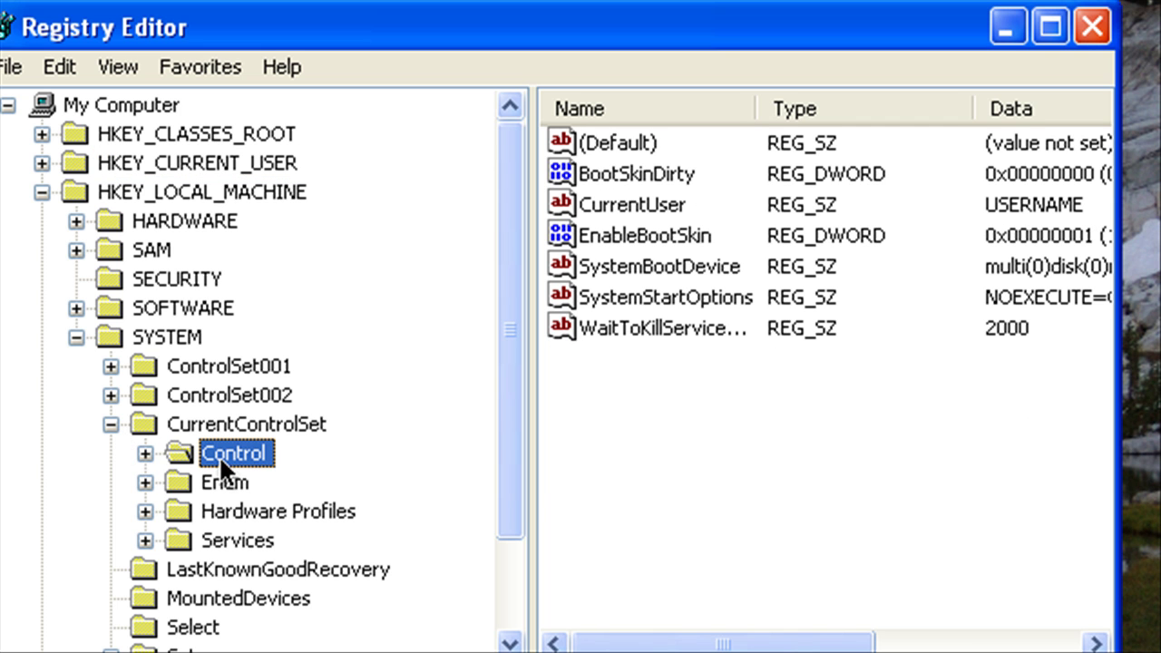
{"action": "double_click", "coordinate": [601, 326]}
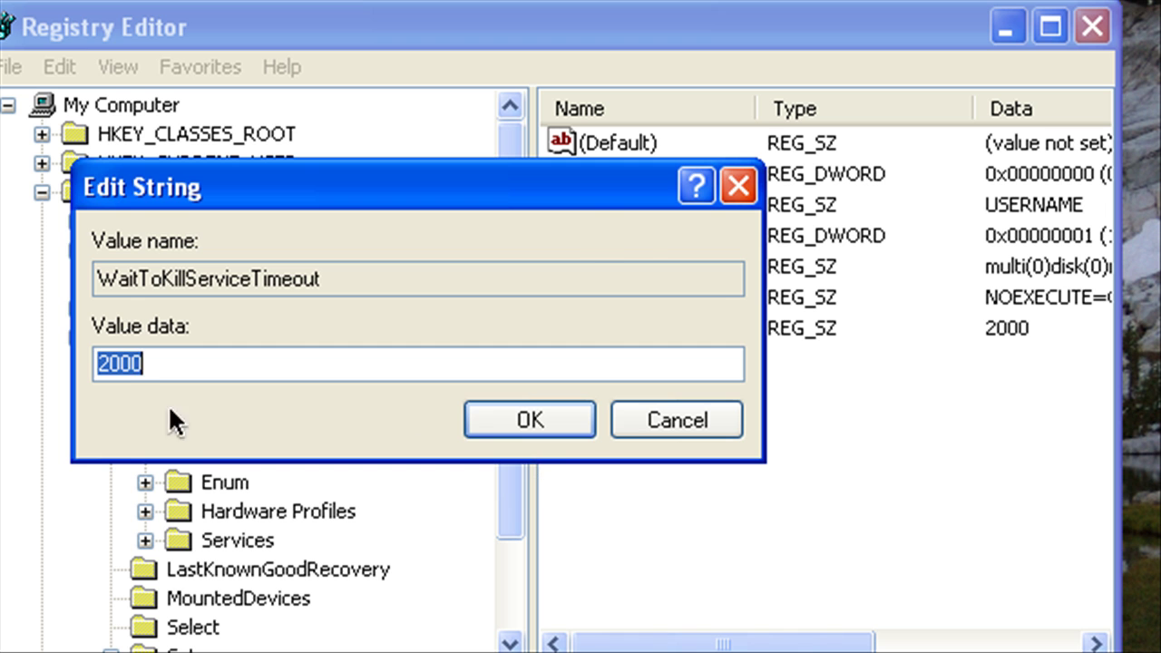
{"action": "left_click", "coordinate": [520, 420]}
Collapse the CurrentControlSet and SYSTEM keys and the HKEY_LOCAL_MACHINE branch.
{"action": "left_click", "coordinate": [111, 424]}
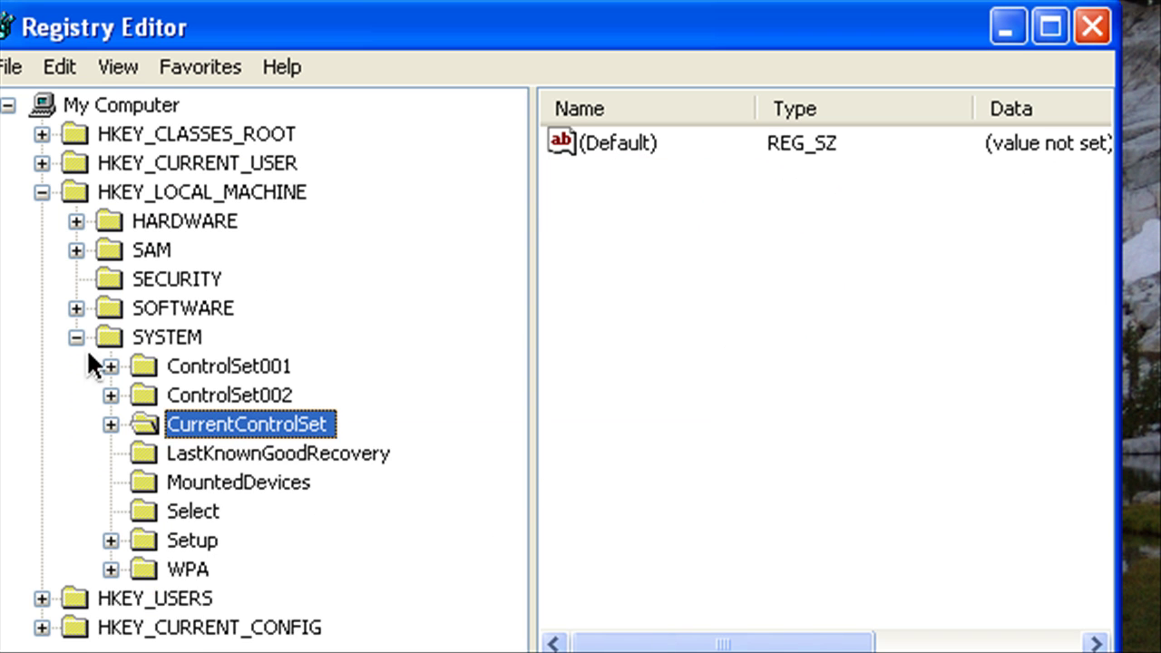
{"action": "left_click", "coordinate": [76, 336]}
{"action": "left_click", "coordinate": [41, 191]}
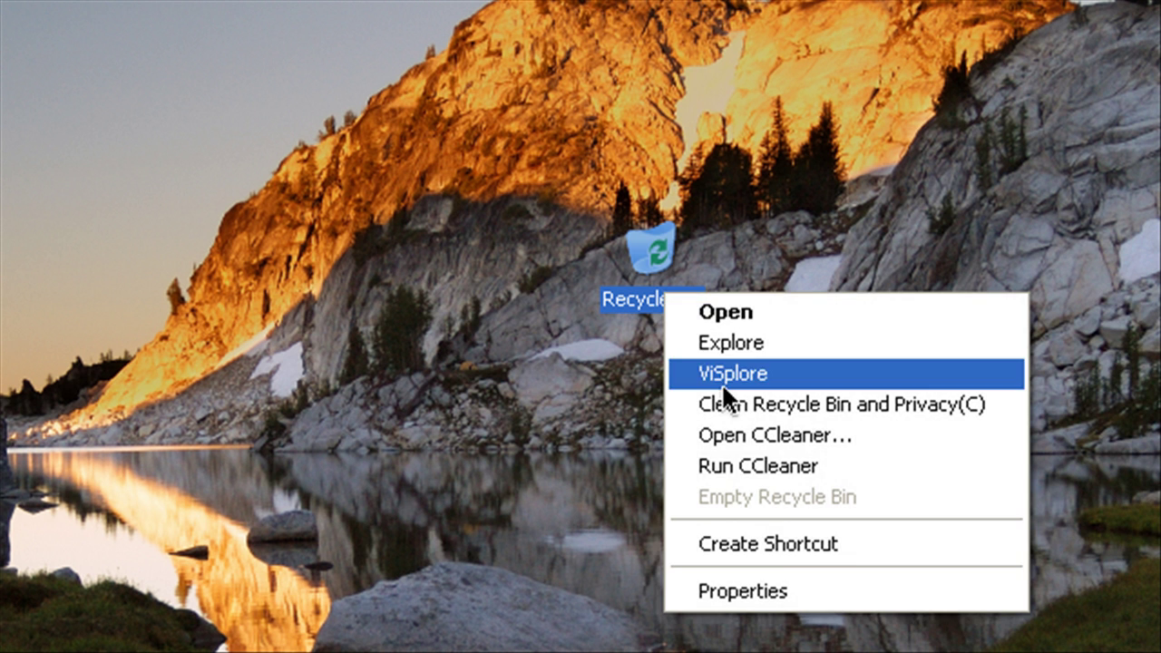
Set the Recycle Bin's maximum size to 10% for all drives, check the individual drives' settings, and apply the properties.
{"action": "left_click", "coordinate": [781, 585]}
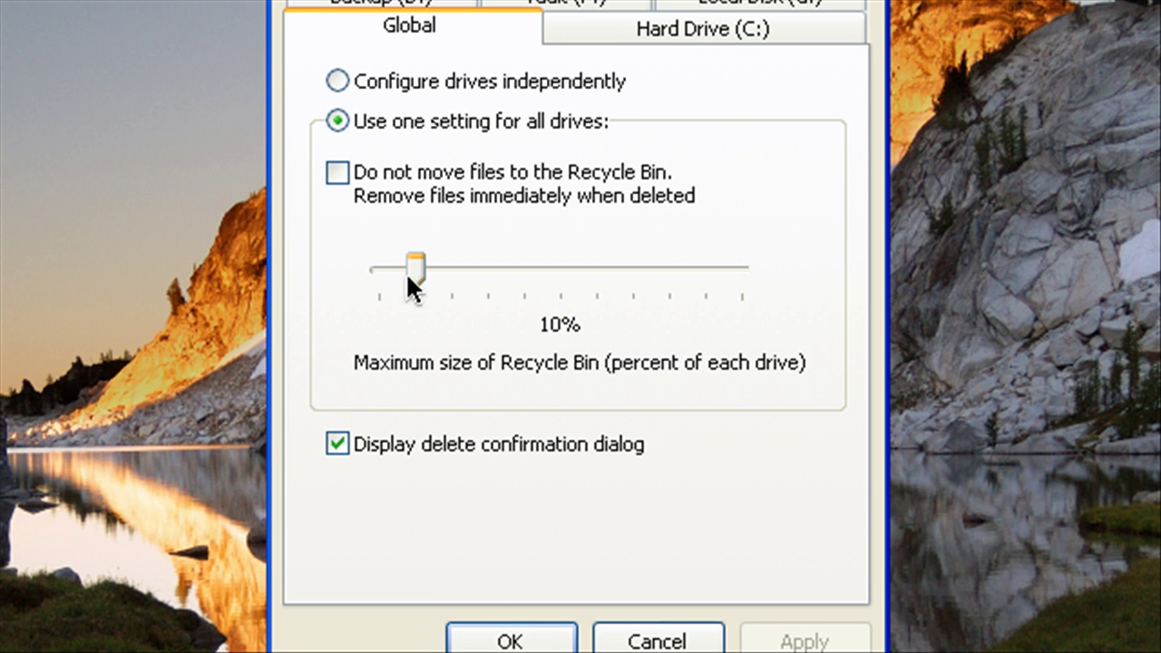
{"action": "mouse_move", "coordinate": [416, 267]}
{"action": "left_mouse_down"}
{"action": "mouse_move", "coordinate": [656, 268]}
{"action": "mouse_move", "coordinate": [904, 293]}
{"action": "mouse_move", "coordinate": [417, 262]}
{"action": "left_mouse_up"}
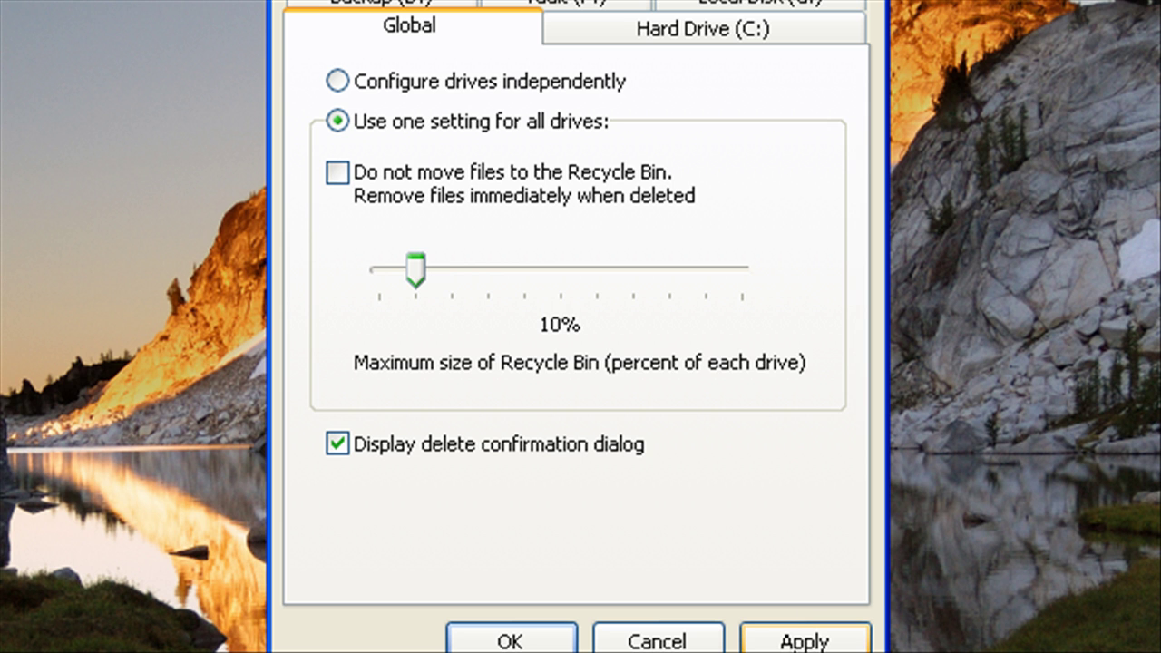
{"action": "left_click", "coordinate": [667, 28]}
{"action": "left_click", "coordinate": [760, 3]}
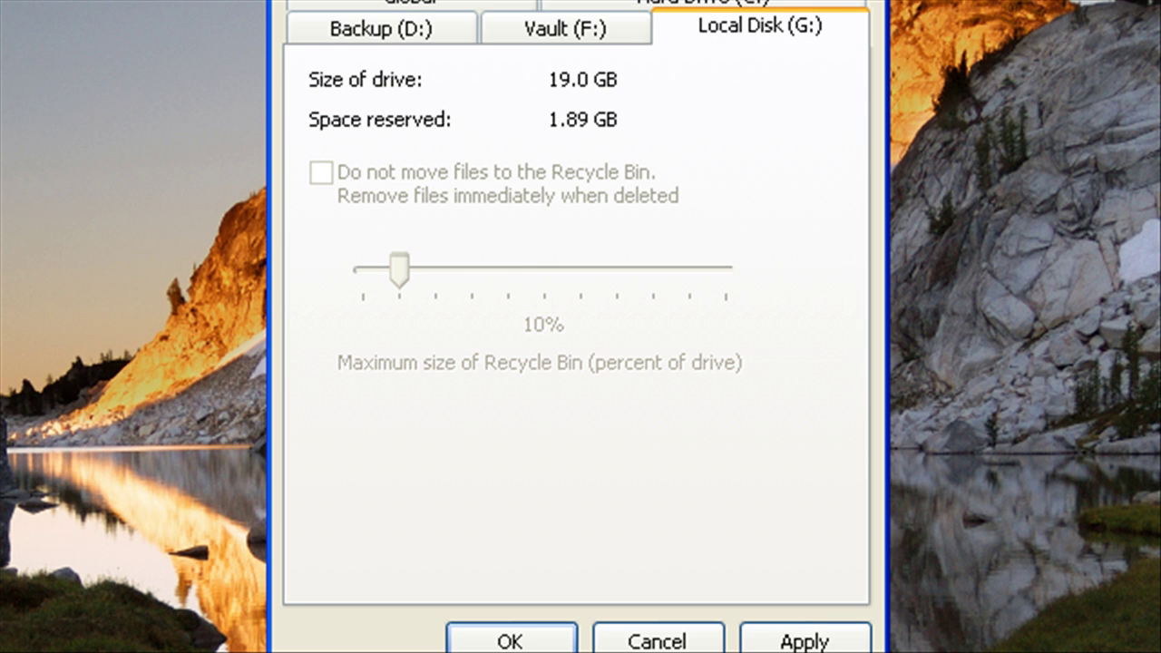
{"action": "left_click", "coordinate": [702, 2]}
{"action": "left_click", "coordinate": [363, 2]}
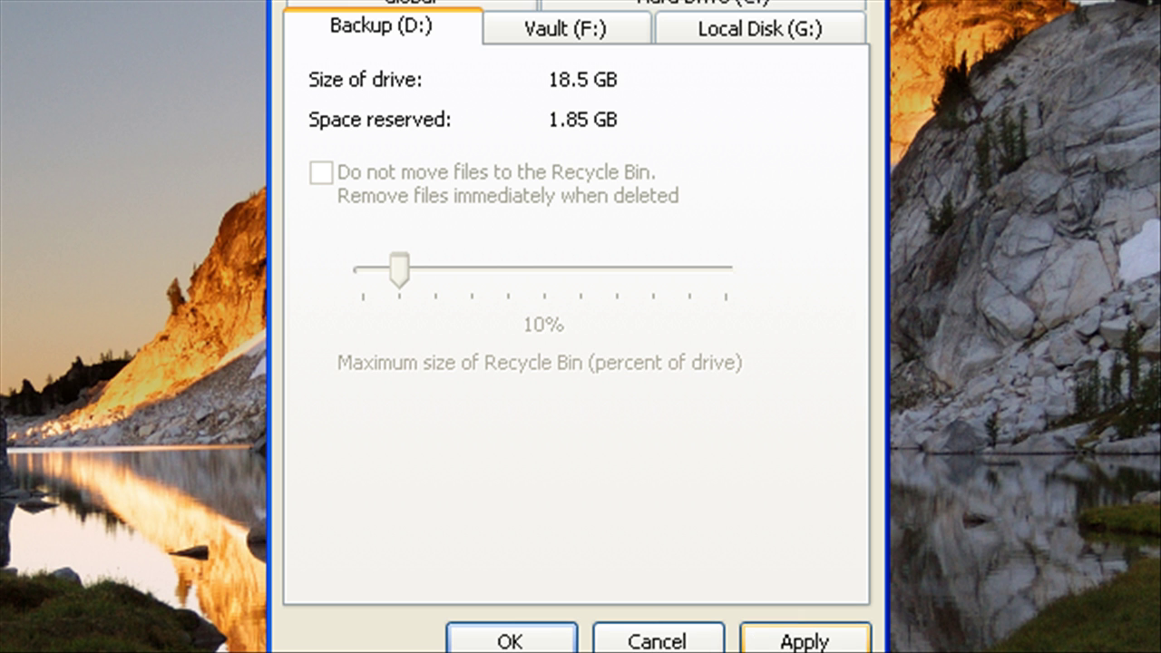
{"action": "left_click", "coordinate": [777, 640]}
{"action": "left_click", "coordinate": [542, 642]}
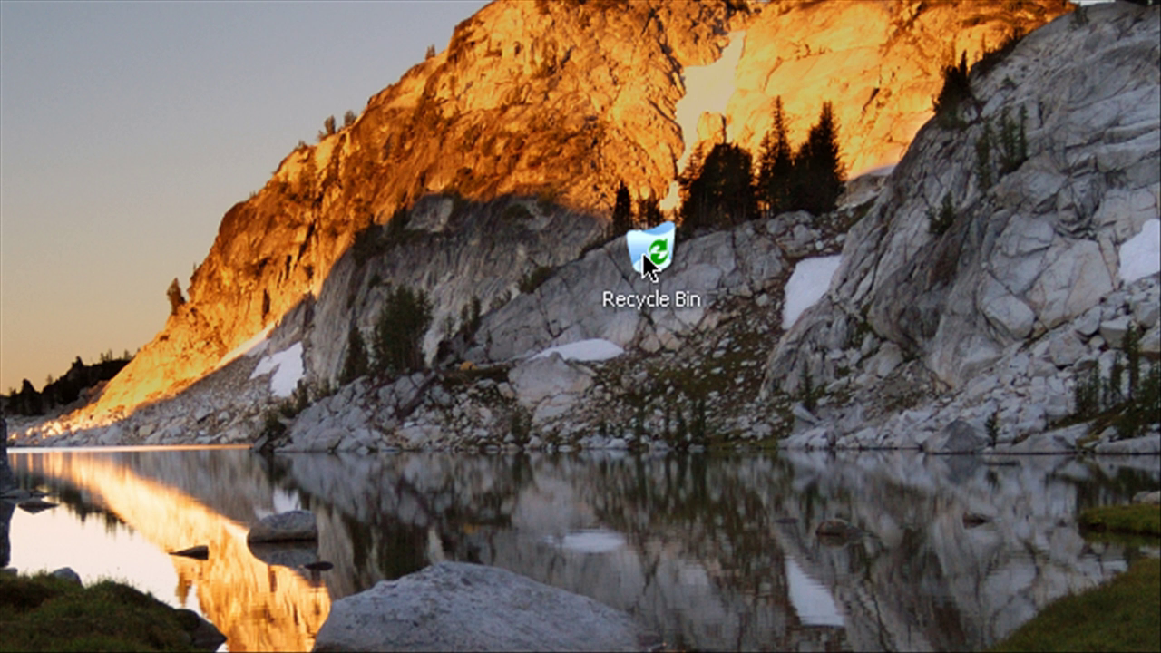
Open Device Manager from the System Properties hardware settings and expand the IDE ATA/ATAPI controllers.
{"action": "left_click_drag", "start_coordinate": [641, 249], "coordinate": [671, 433]}
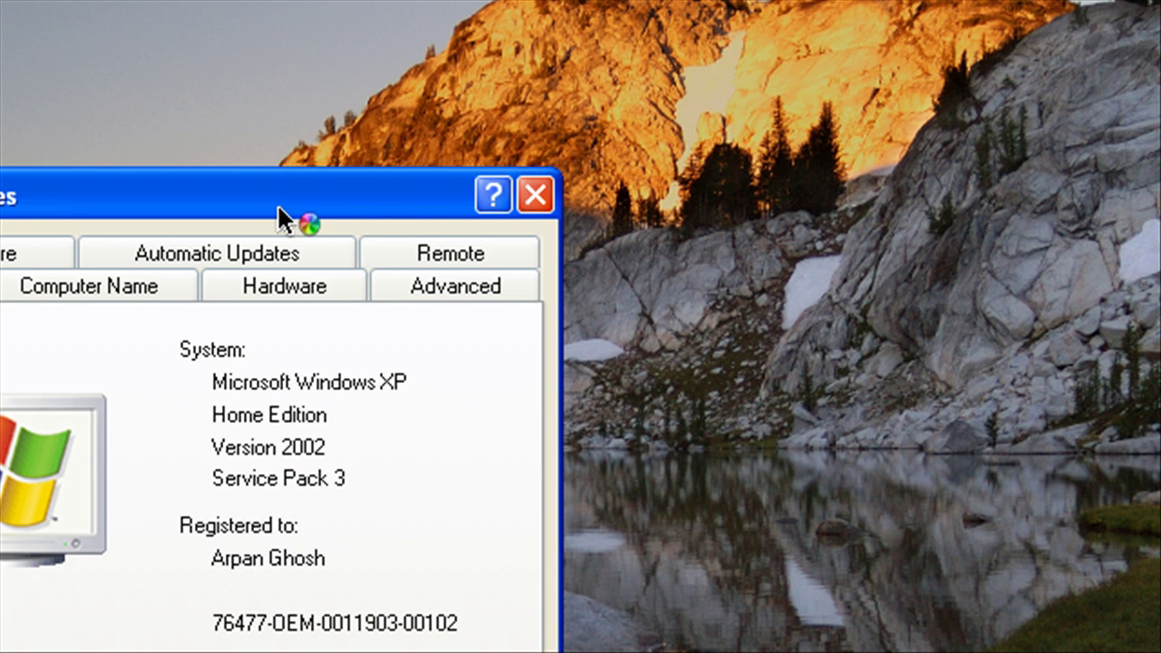
{"action": "left_click_drag", "start_coordinate": [276, 203], "coordinate": [574, 15]}
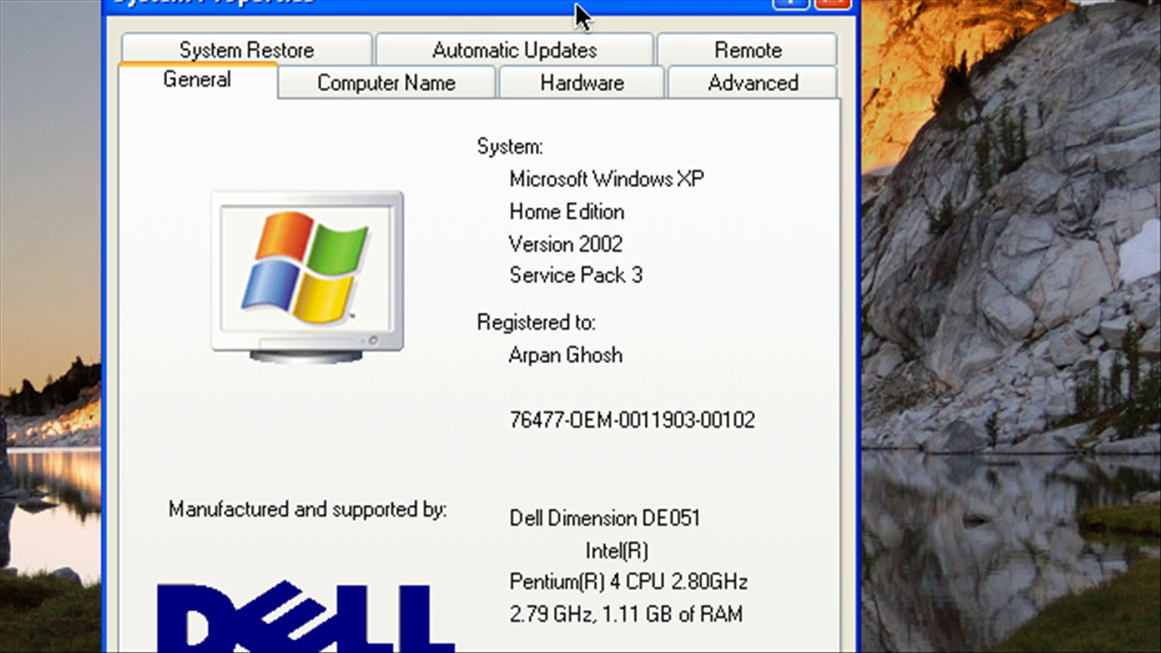
{"action": "left_click", "coordinate": [634, 85]}
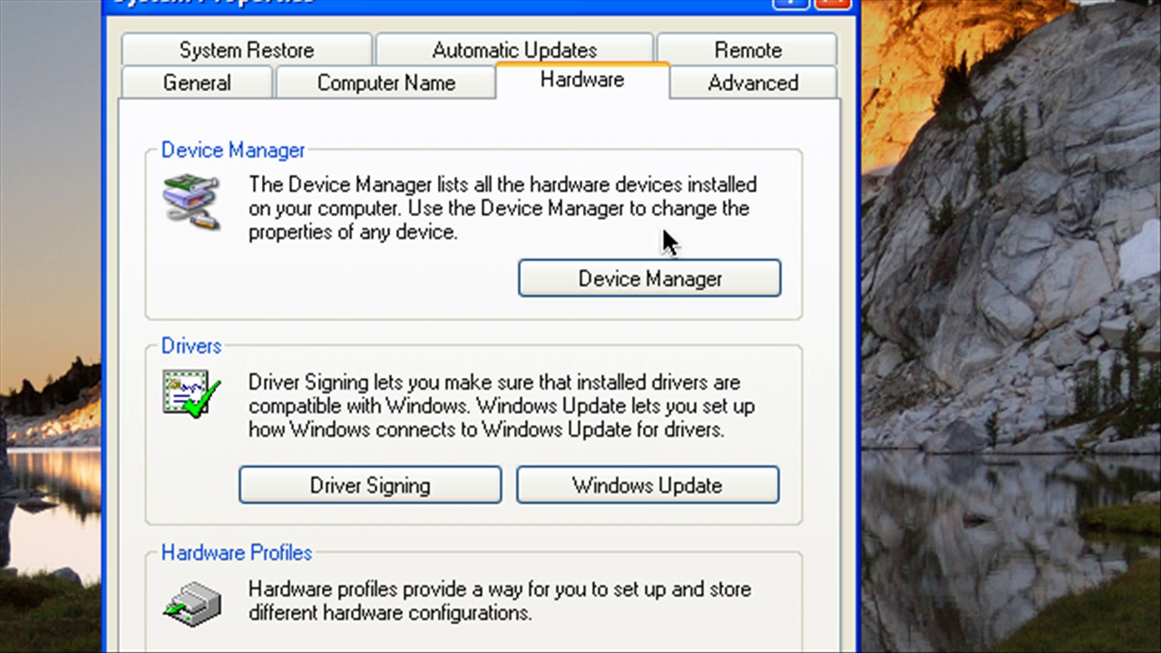
{"action": "left_click", "coordinate": [682, 281]}
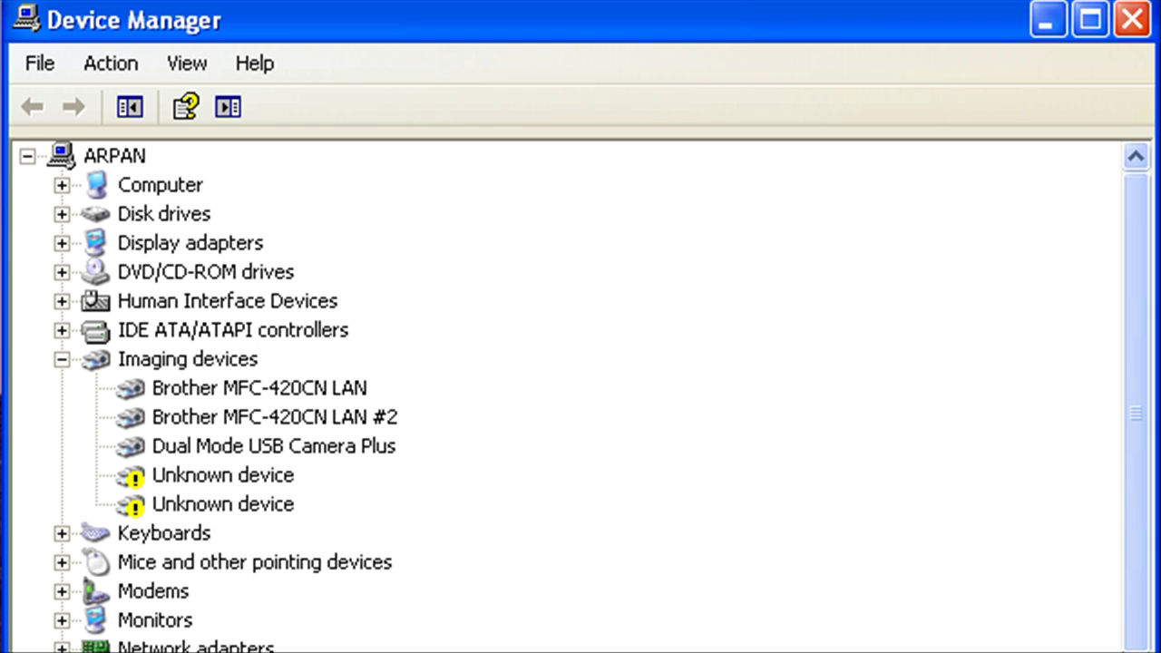
{"action": "left_click", "coordinate": [62, 330]}
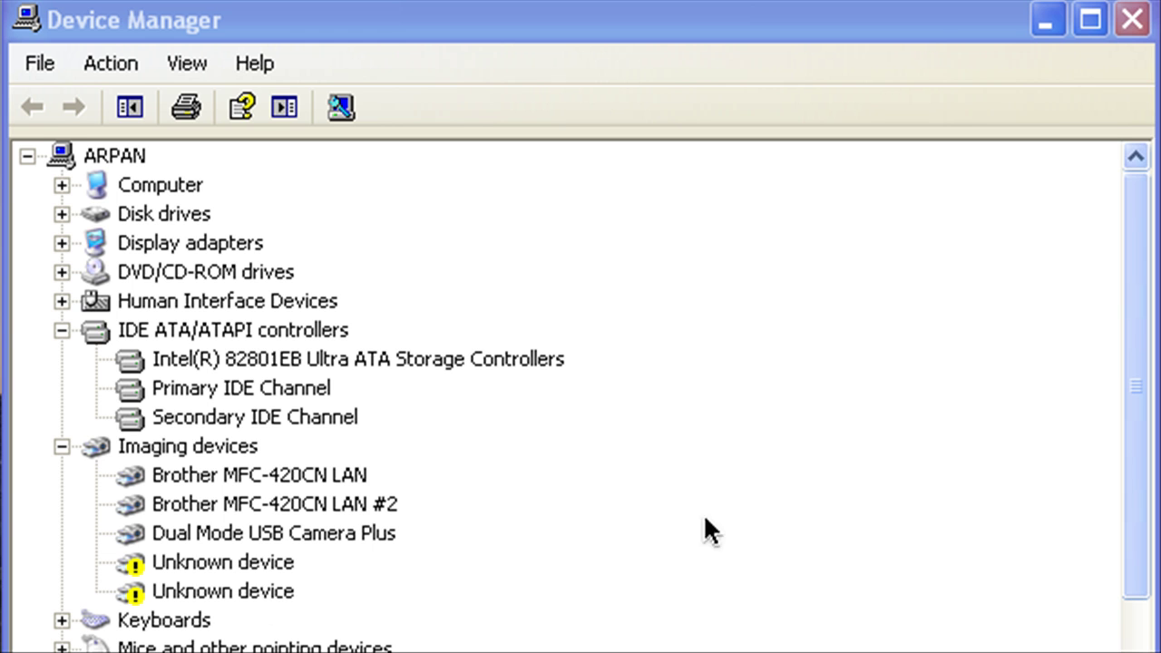
Open the properties of the Primary IDE Channel and show its advanced settings.
{"action": "left_click", "coordinate": [226, 391]}
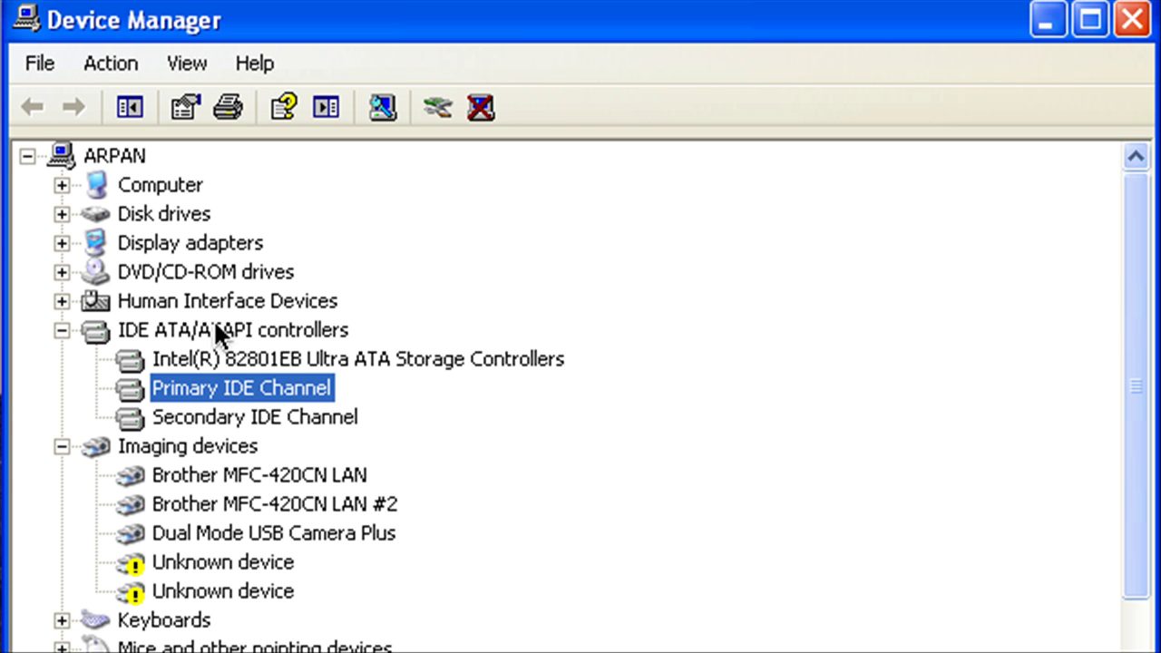
{"action": "key", "text": "Return"}
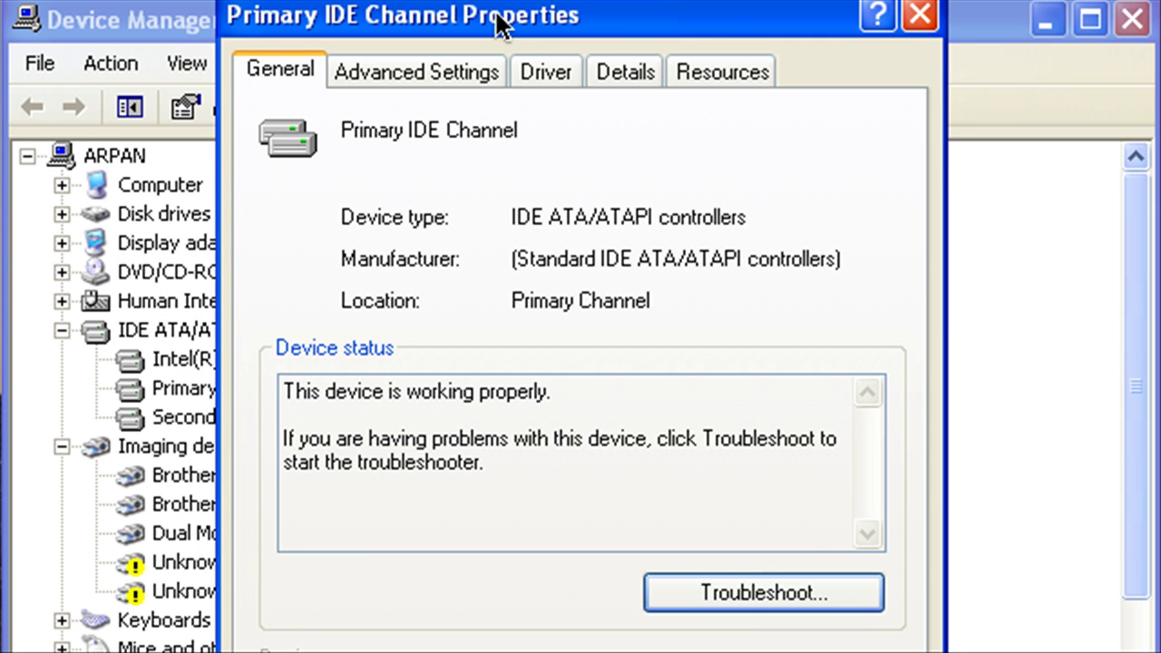
{"action": "mouse_move", "coordinate": [500, 26]}
{"action": "left_mouse_down"}
{"action": "mouse_move", "coordinate": [503, 0]}
{"action": "mouse_move", "coordinate": [484, 40]}
{"action": "left_mouse_up"}
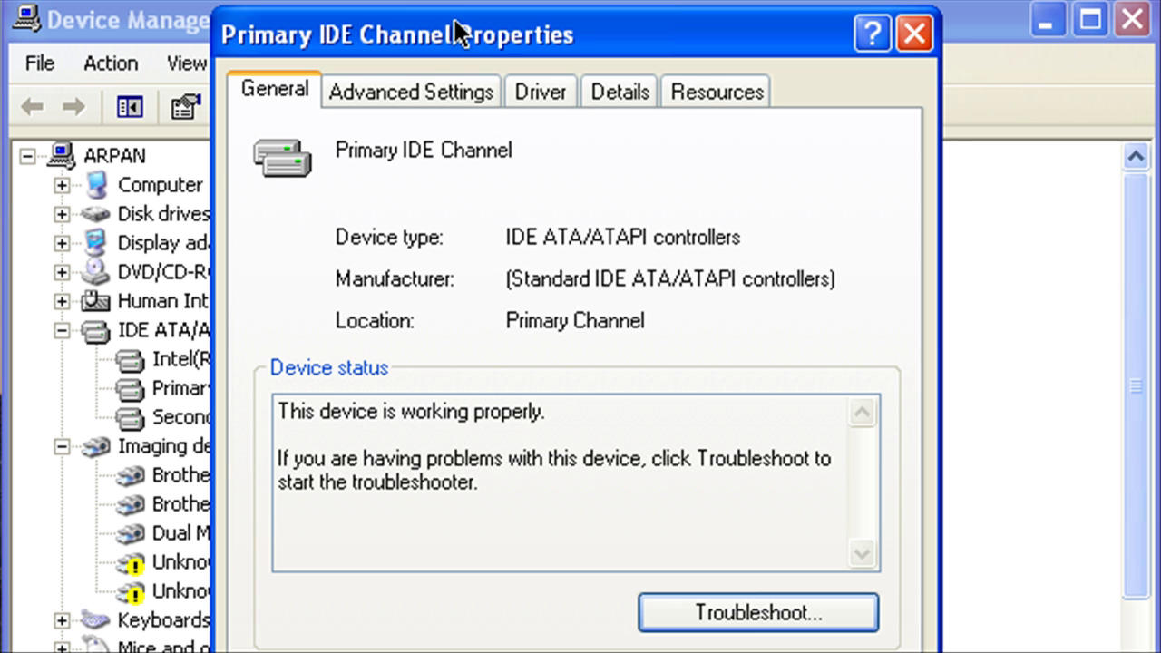
{"action": "left_click_drag", "start_coordinate": [453, 31], "coordinate": [409, 4]}
{"action": "left_click", "coordinate": [370, 43]}
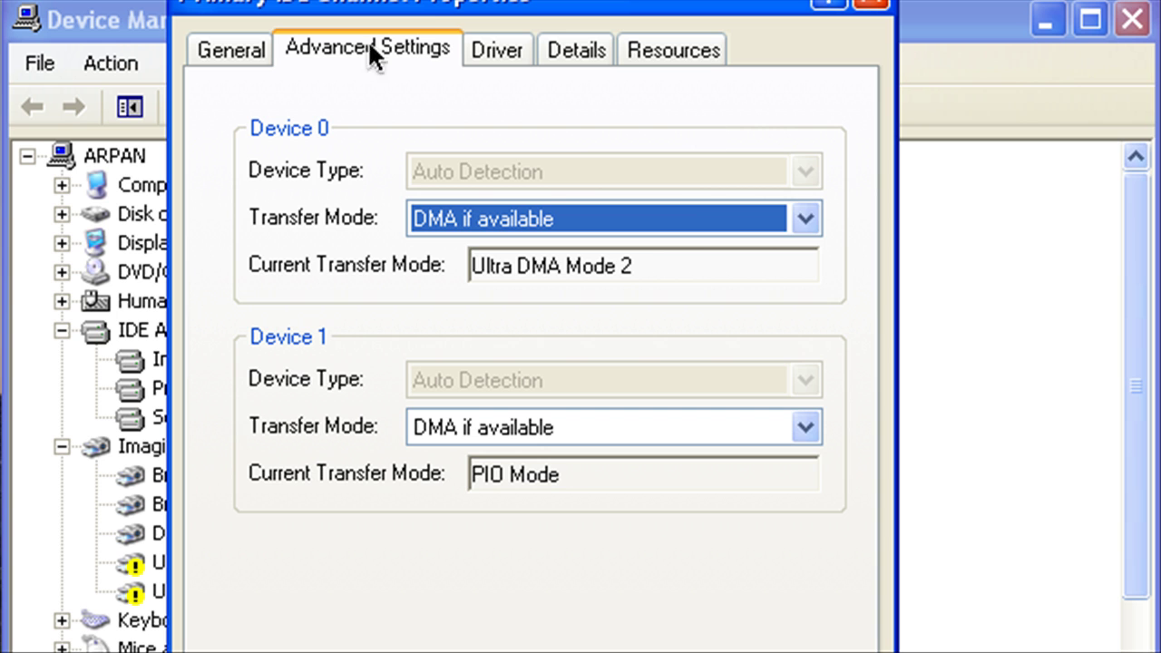
Set the transfer mode to DMA if available for both Device 0 and Device 1 of the Primary IDE Channel.
{"action": "left_click", "coordinate": [806, 222]}
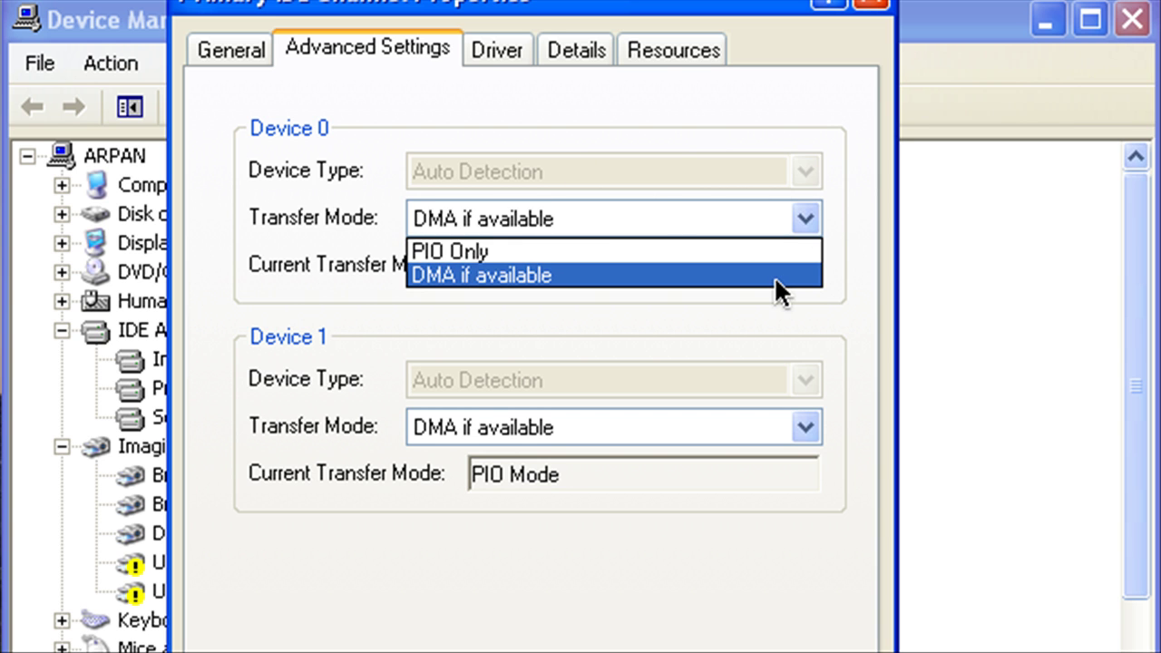
{"action": "left_click", "coordinate": [777, 275]}
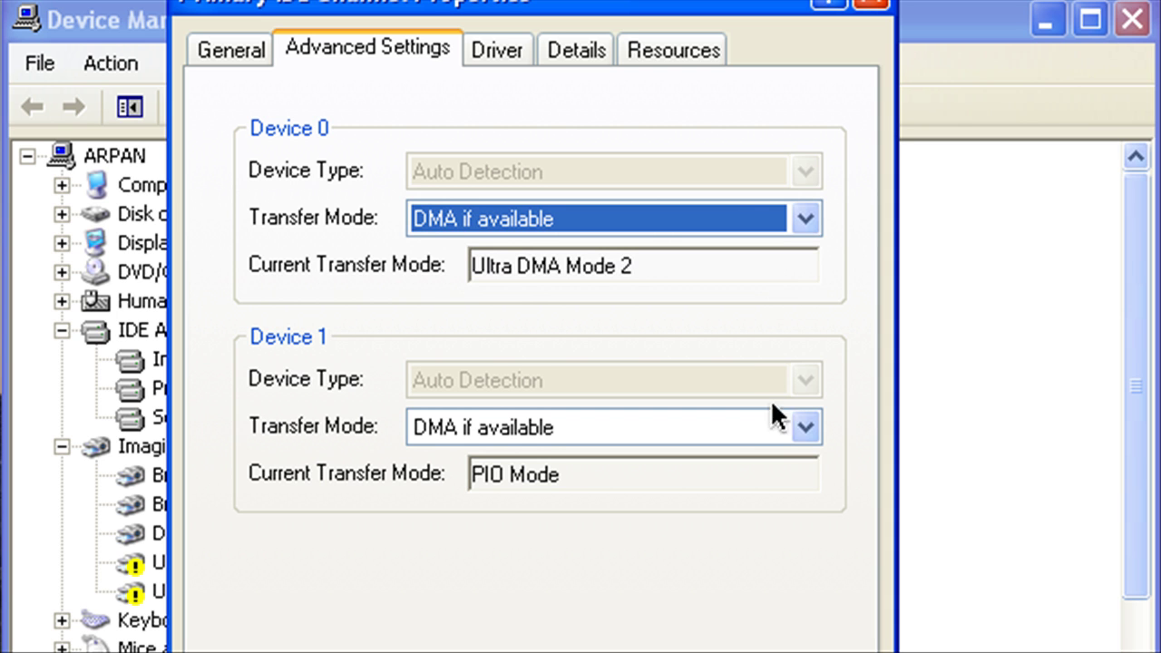
{"action": "left_click", "coordinate": [778, 422]}
{"action": "left_click", "coordinate": [757, 486]}
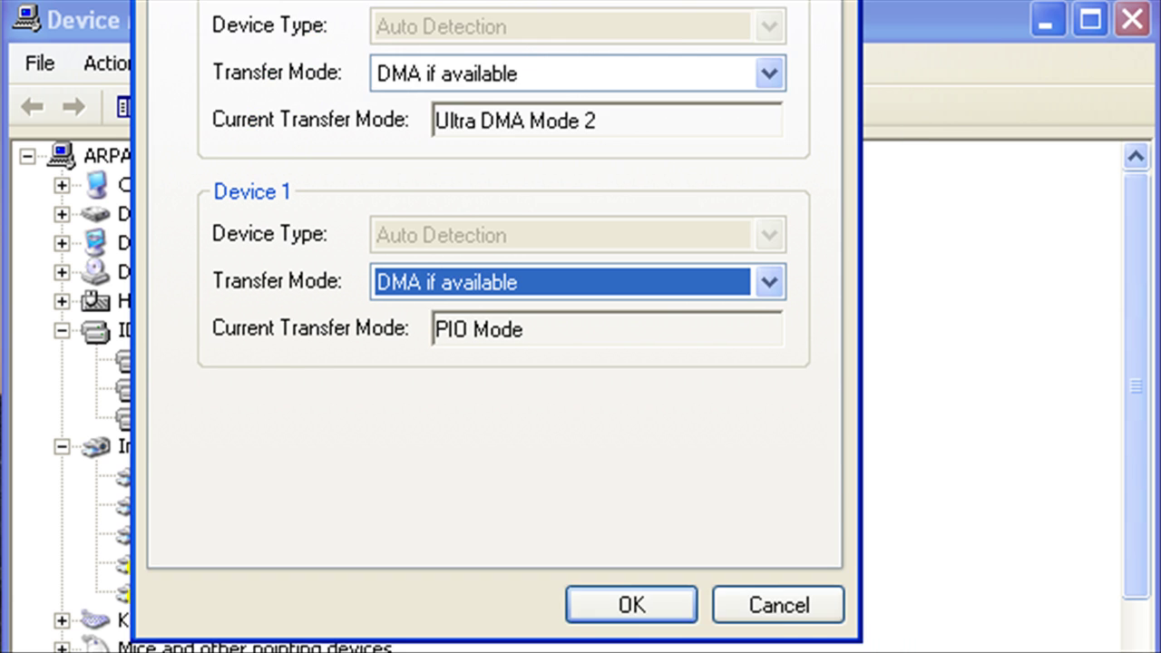
Accept the Primary IDE Channel properties and close Device Manager.
{"action": "left_click_drag", "start_coordinate": [458, 0], "coordinate": [454, 39]}
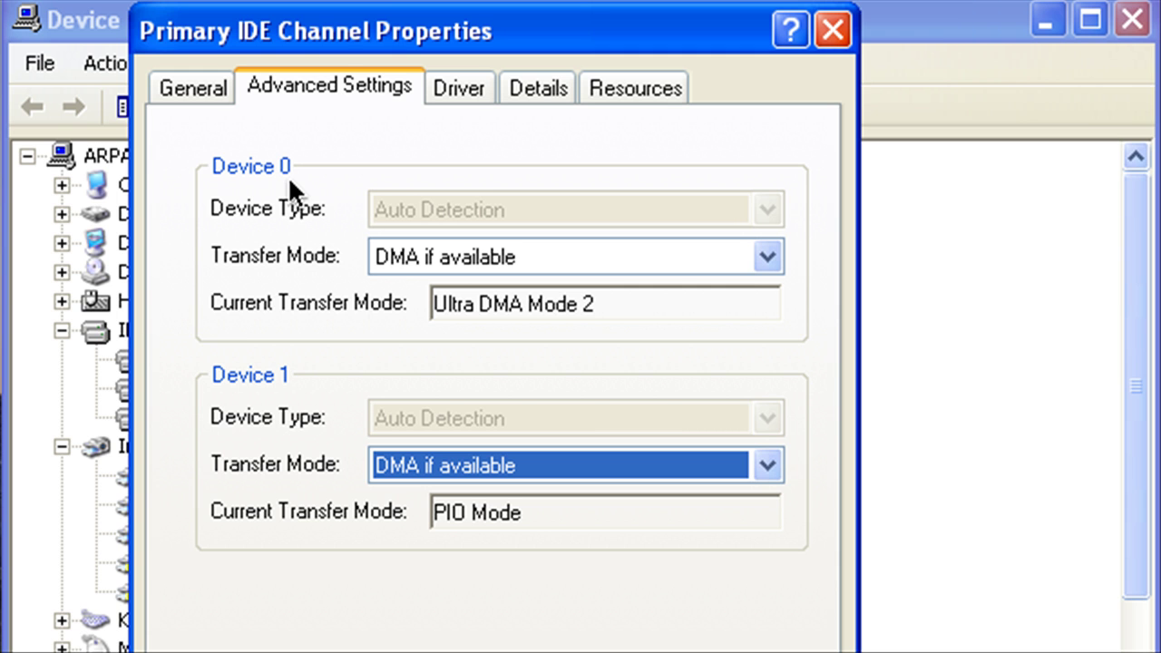
{"action": "left_click_drag", "start_coordinate": [332, 29], "coordinate": [295, 0]}
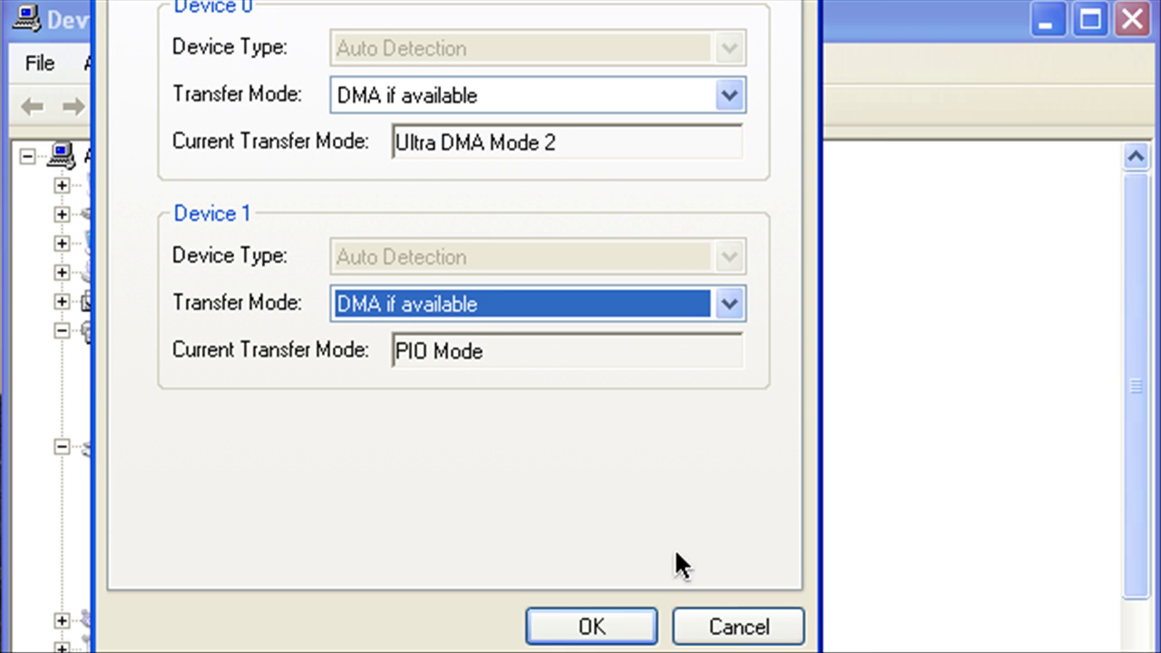
{"action": "left_click", "coordinate": [621, 625]}
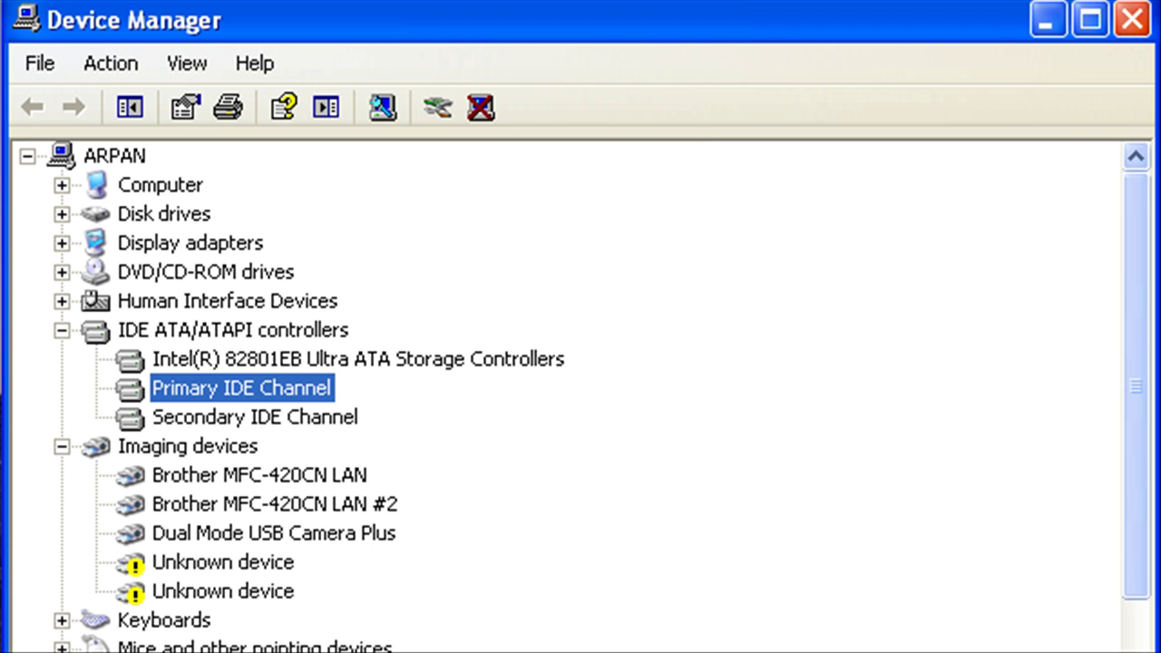
{"action": "left_click", "coordinate": [1132, 20]}
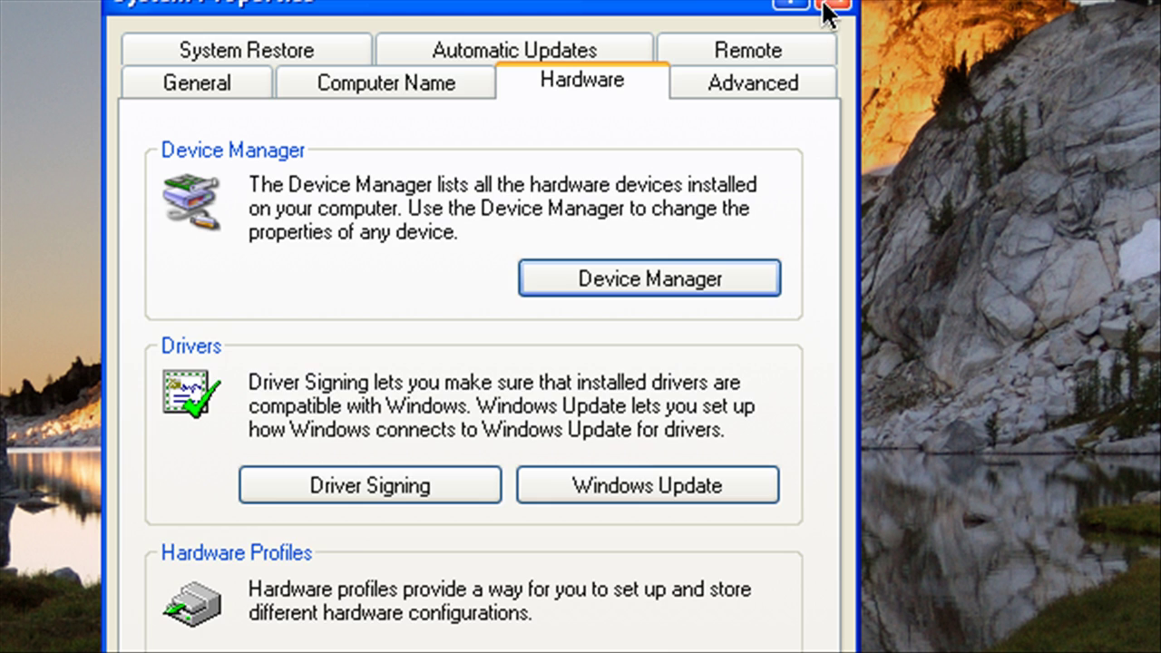